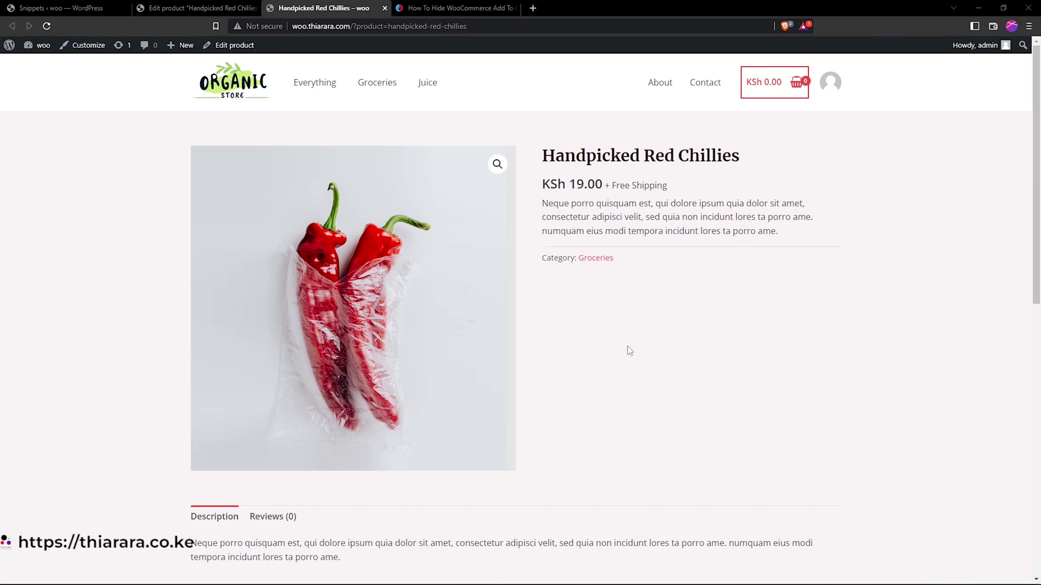
Check the snippets list, then reload the Handpicked Red Chillies storefront page
click(198, 8)
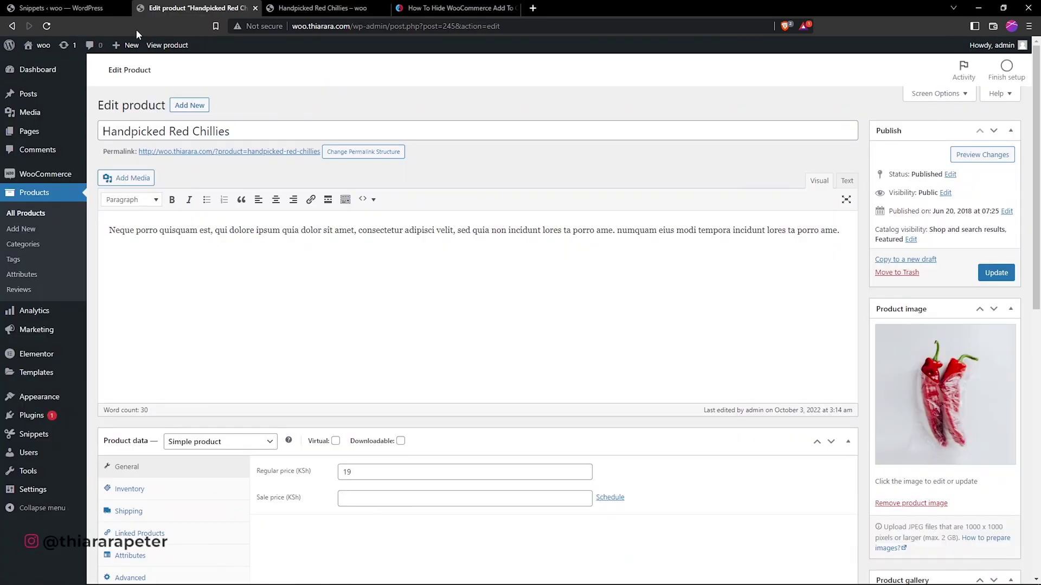
click(60, 7)
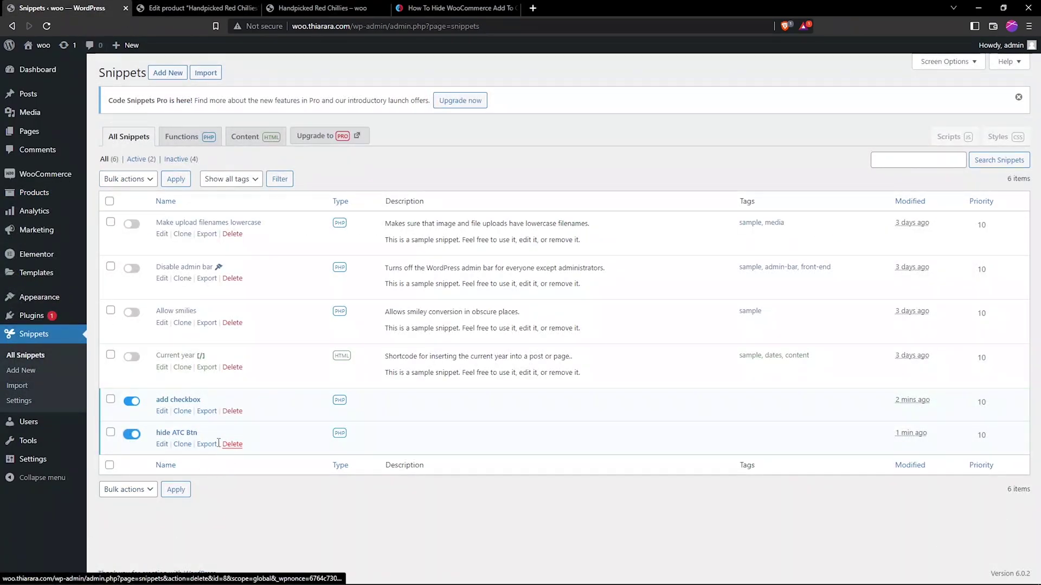
click(324, 8)
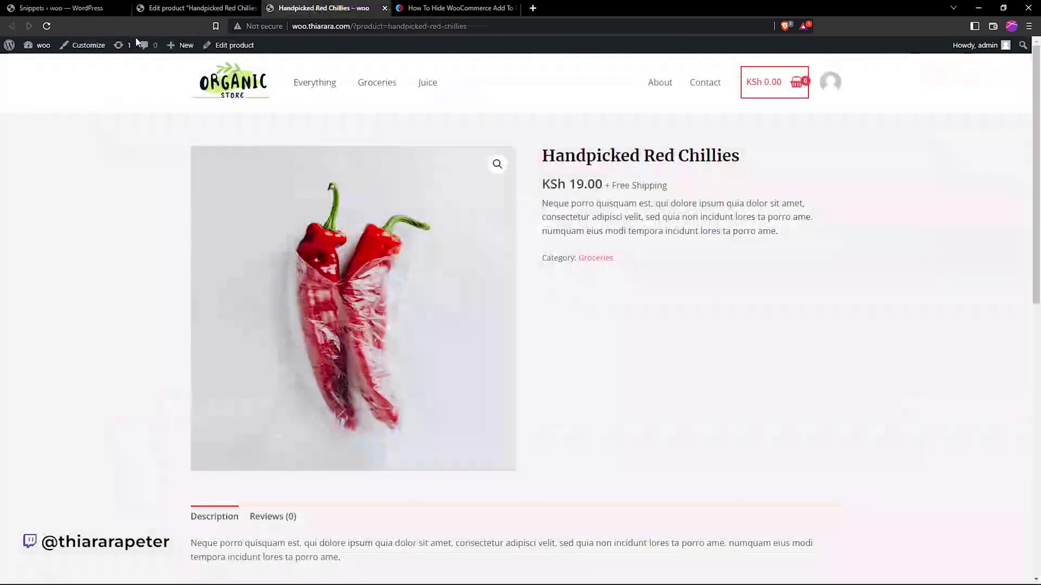
click(47, 26)
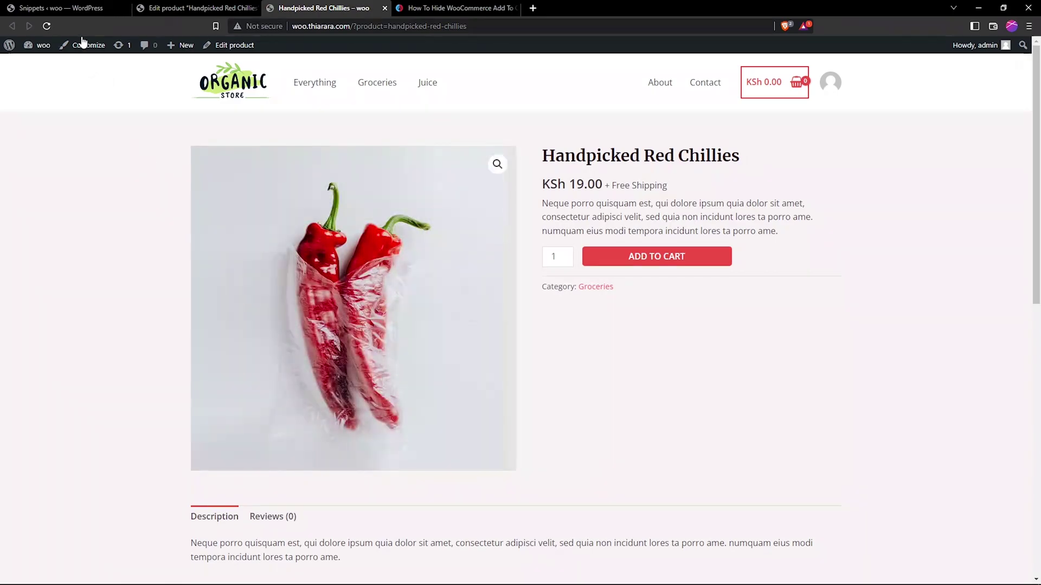
Turn on the hide ATC Btn snippet and reload the product page to check the button
click(70, 7)
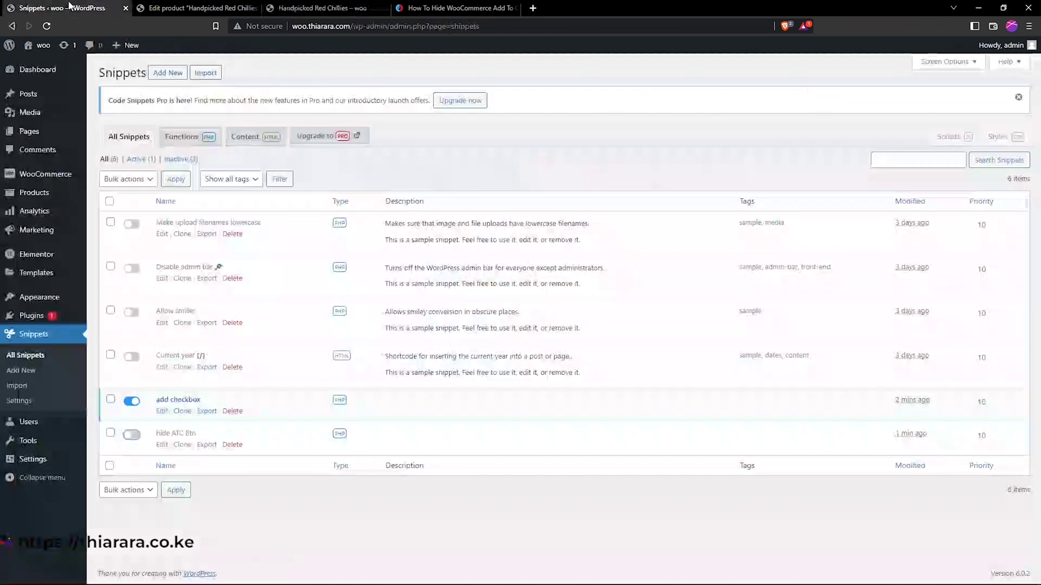
click(132, 434)
key(ctrl+3)
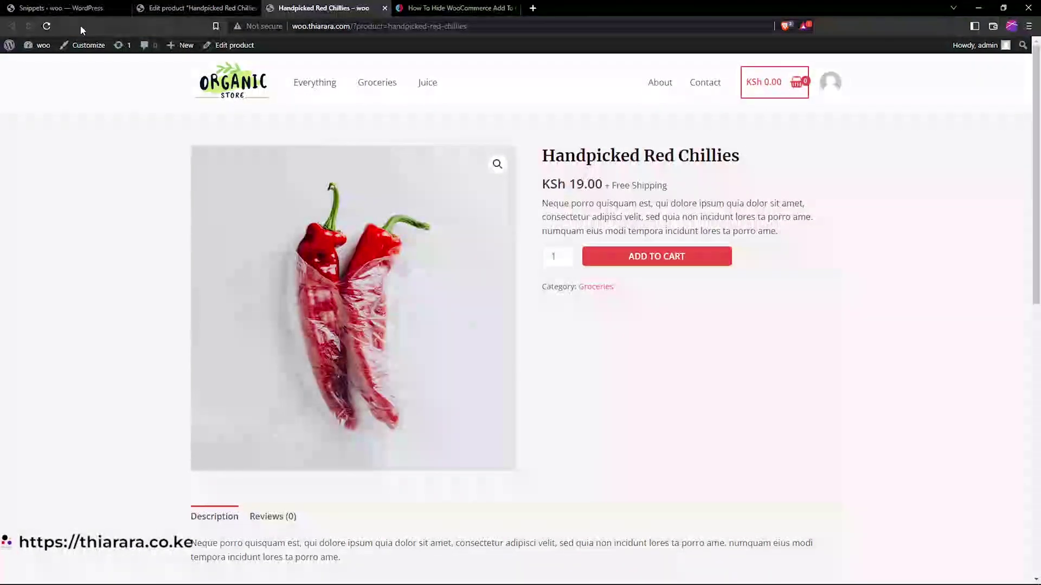
click(46, 26)
Untick Prevent add to cart in Handpicked Red Chillies' Inventory, update it, and reload its storefront page
click(227, 8)
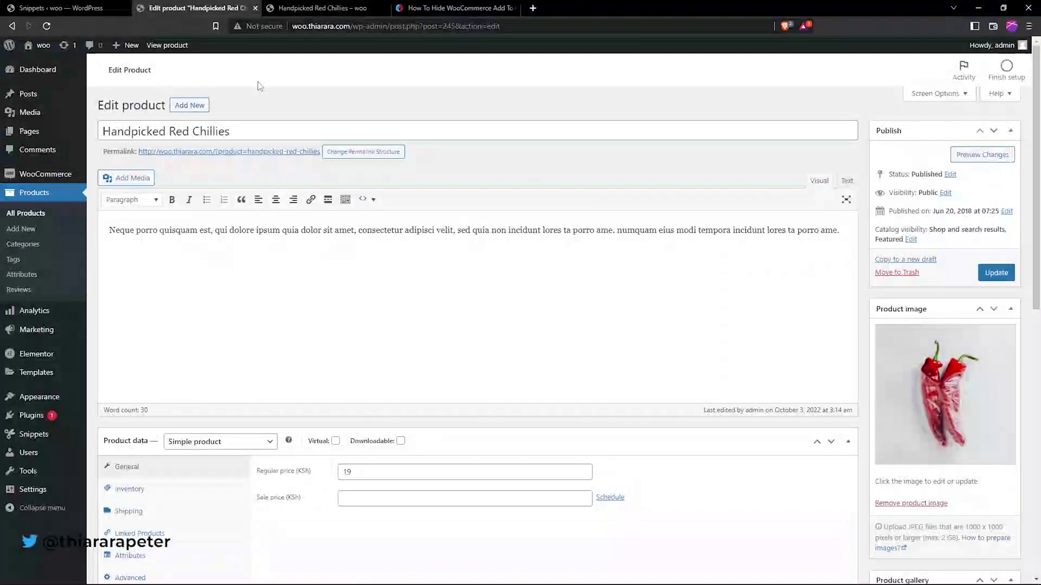
scroll(380, 346, down, 5)
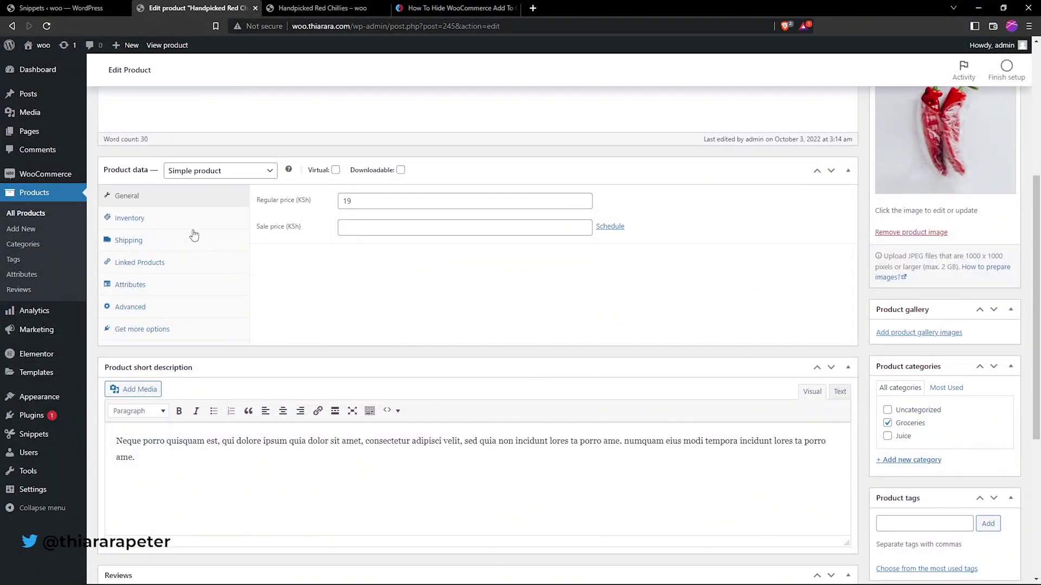
click(163, 222)
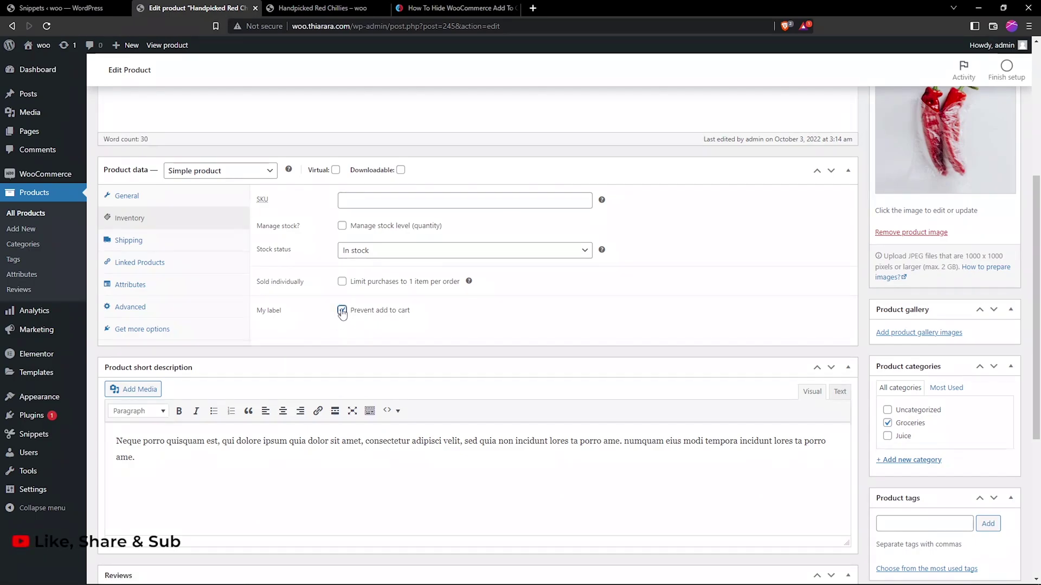
scroll(825, 237, up, 4)
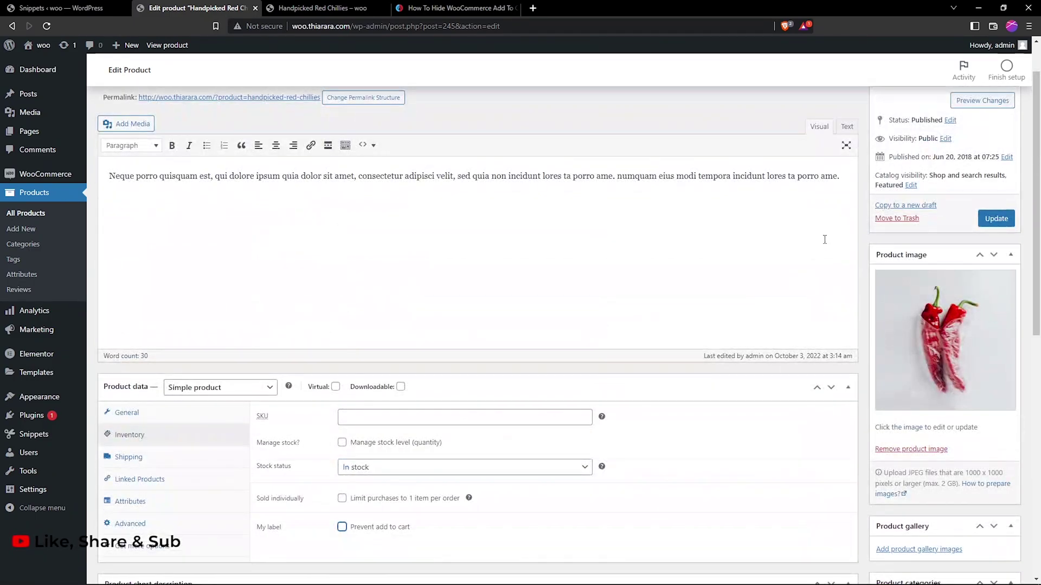
click(987, 222)
key(ctrl+Tab)
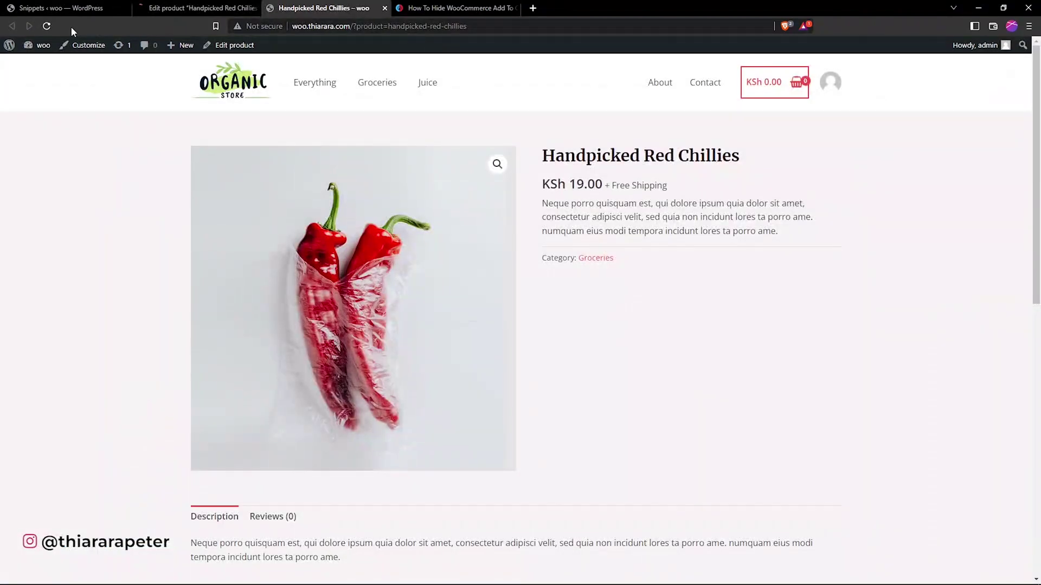
click(51, 27)
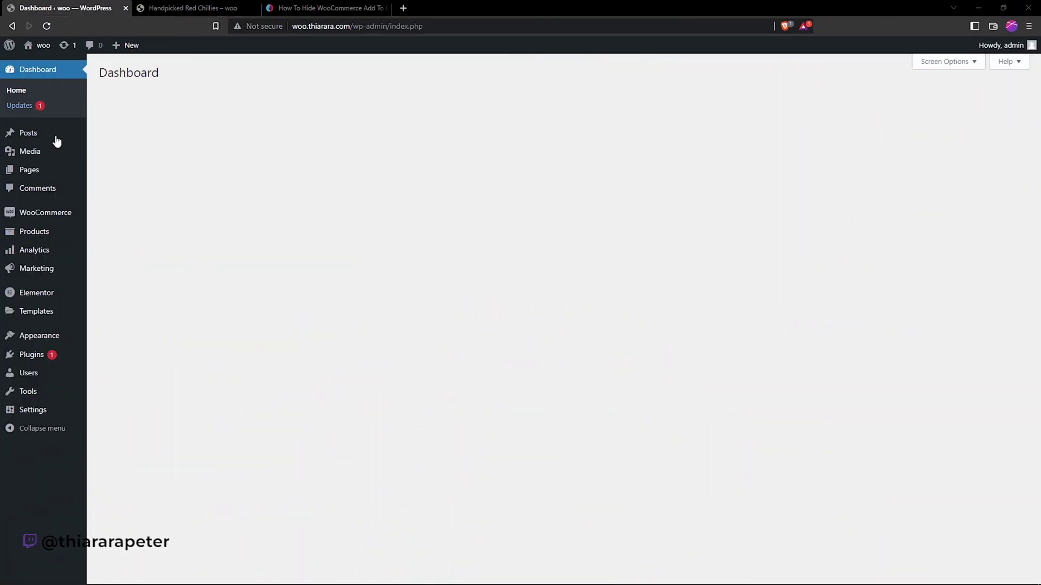
Go from Installed Plugins to Add New, ready to search for Code Snippets
click(33, 360)
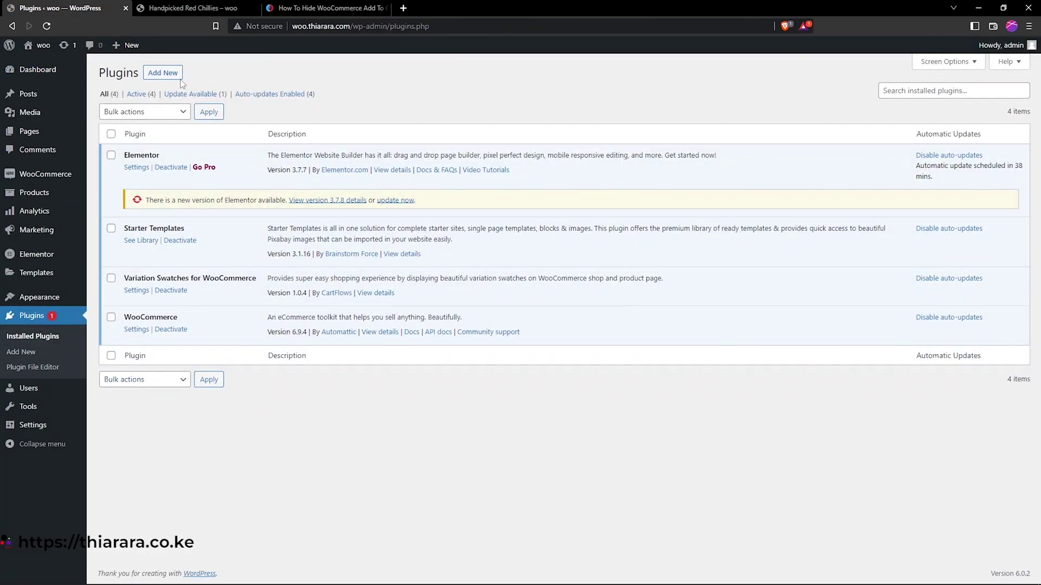
click(170, 76)
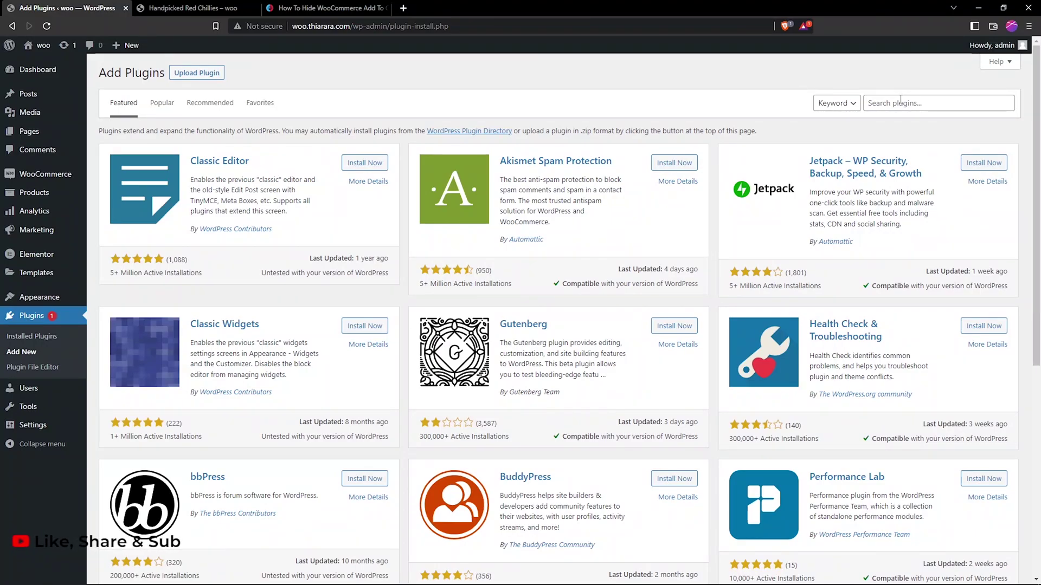
click(900, 100)
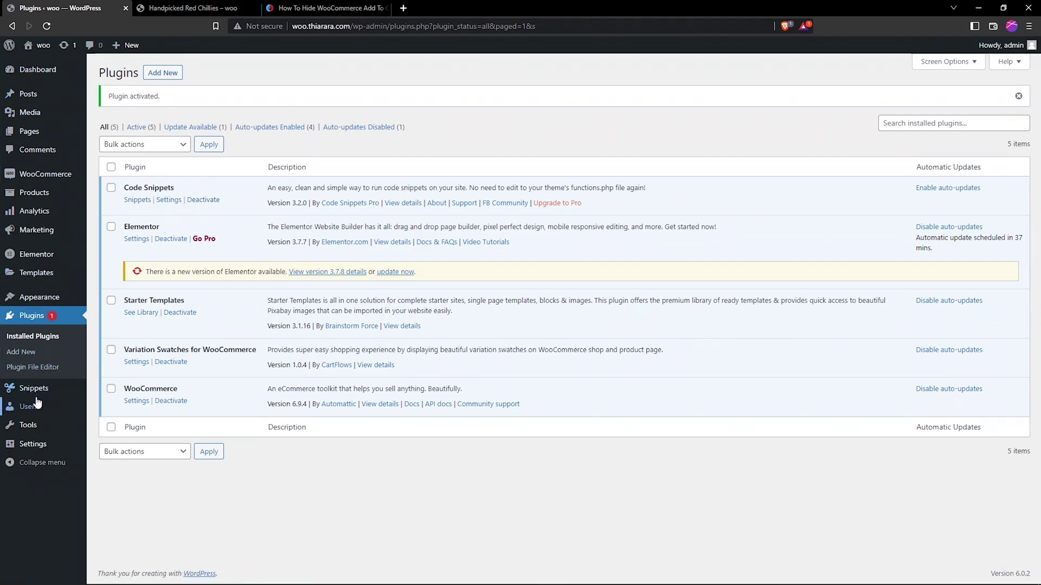
Start a new snippet via Snippets > Add New in the admin sidebar
mouse_move(37, 399)
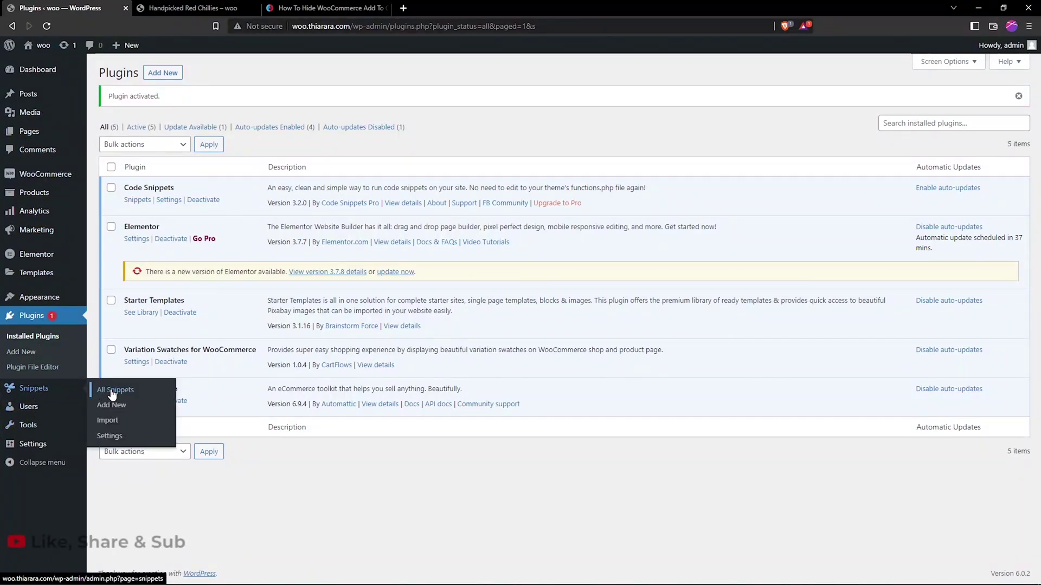
click(121, 410)
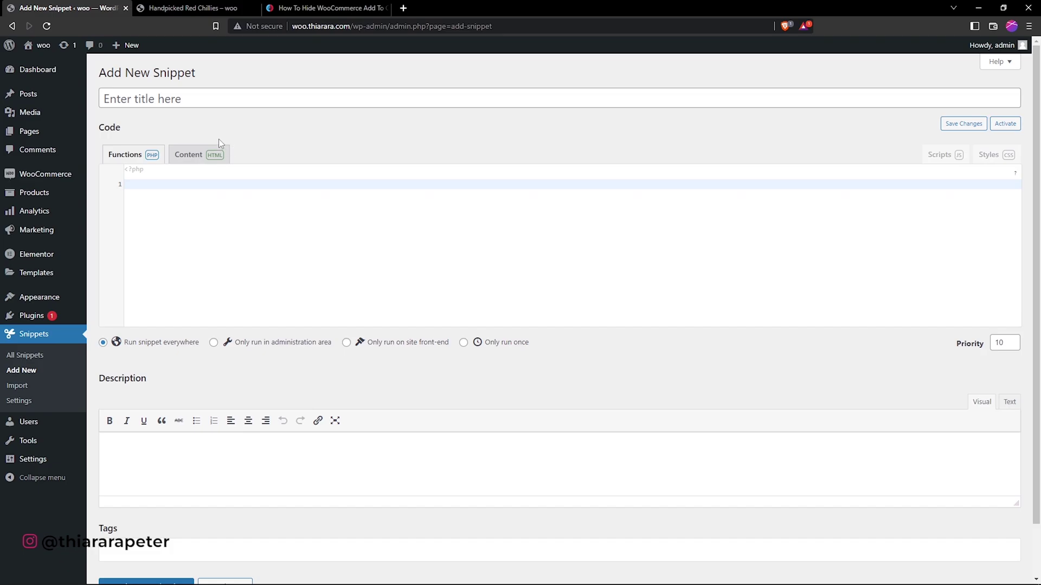
Review the tutorial's checkbox code, noting its simple-product and variable-product comments
click(325, 7)
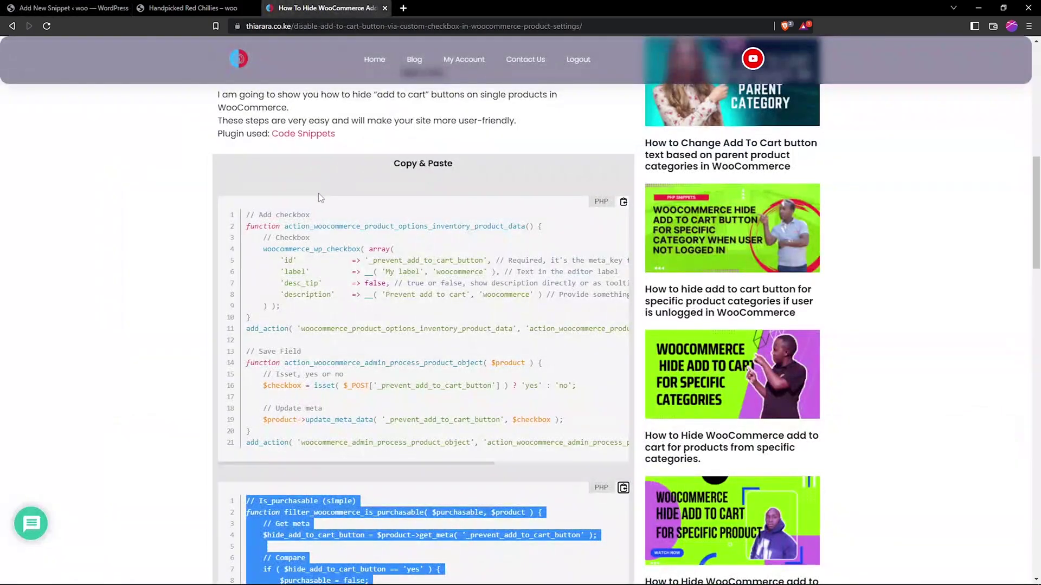
click(250, 181)
scroll(388, 229, up, 1)
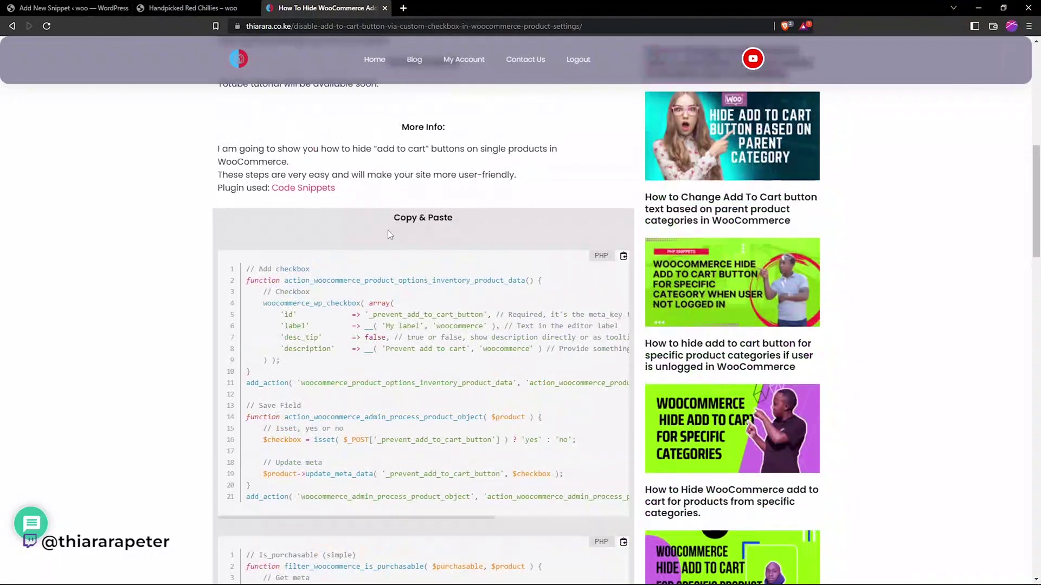
scroll(388, 234, down, 2)
drag(311, 161, 259, 160)
scroll(342, 289, down, 2)
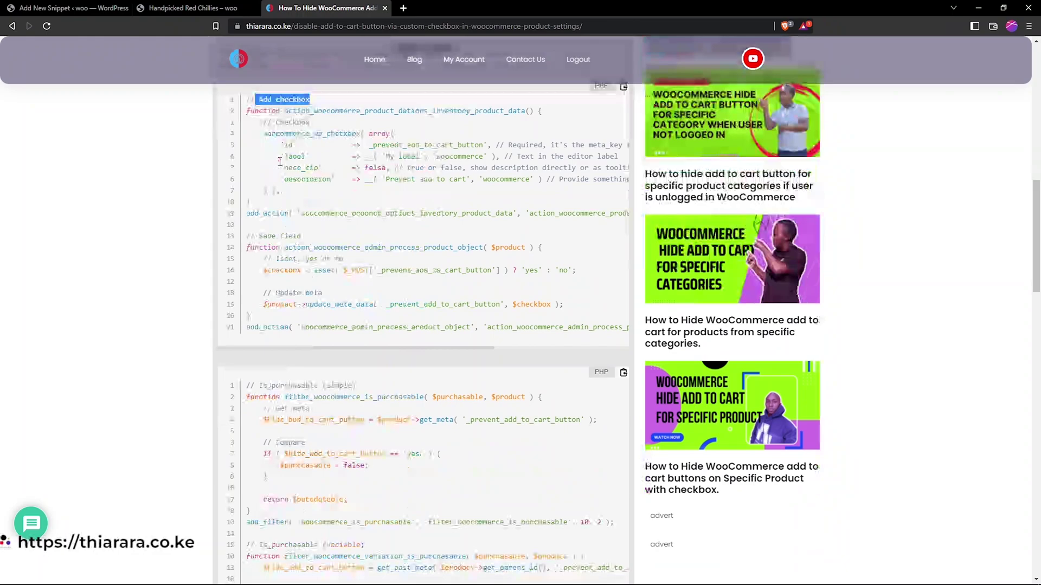
scroll(341, 334, down, 1)
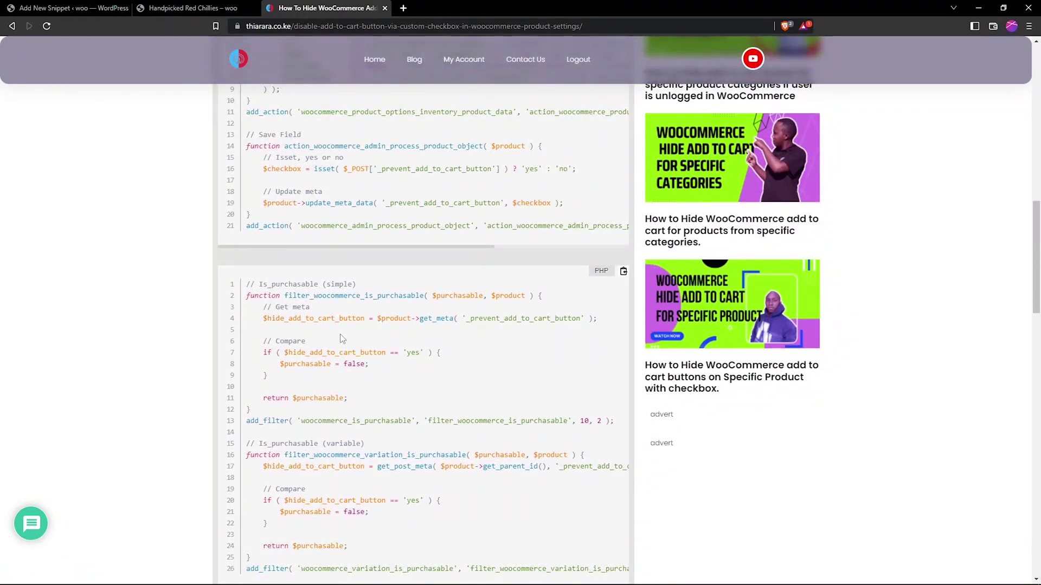
scroll(350, 287, down, 1)
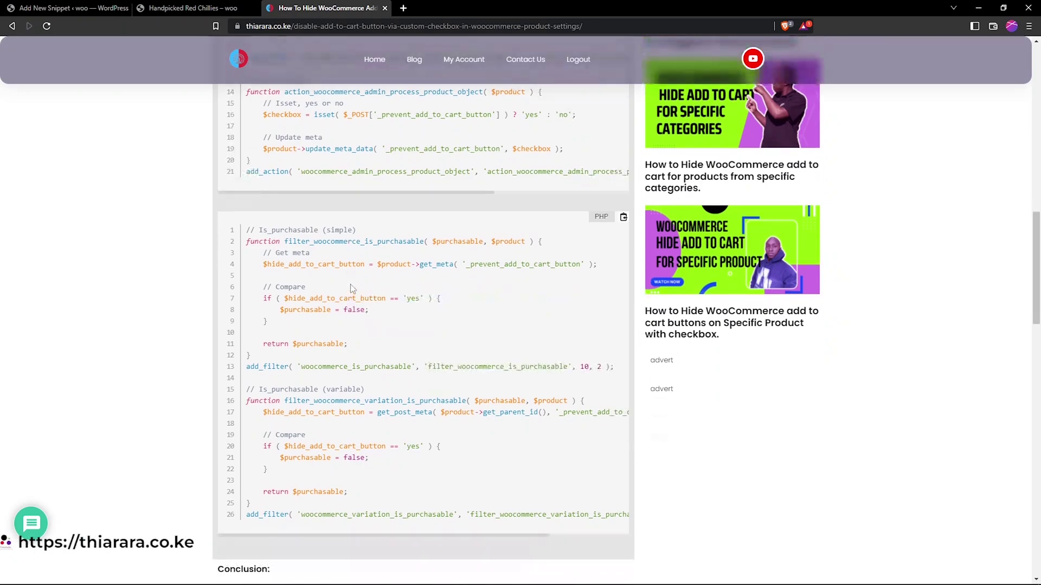
drag(358, 230, 326, 227)
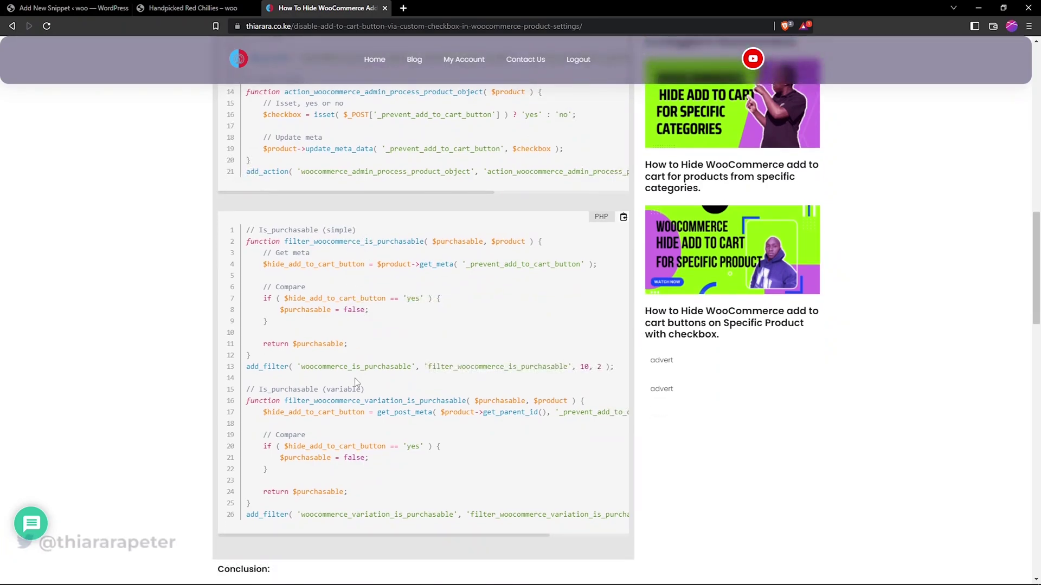
drag(365, 389, 358, 389)
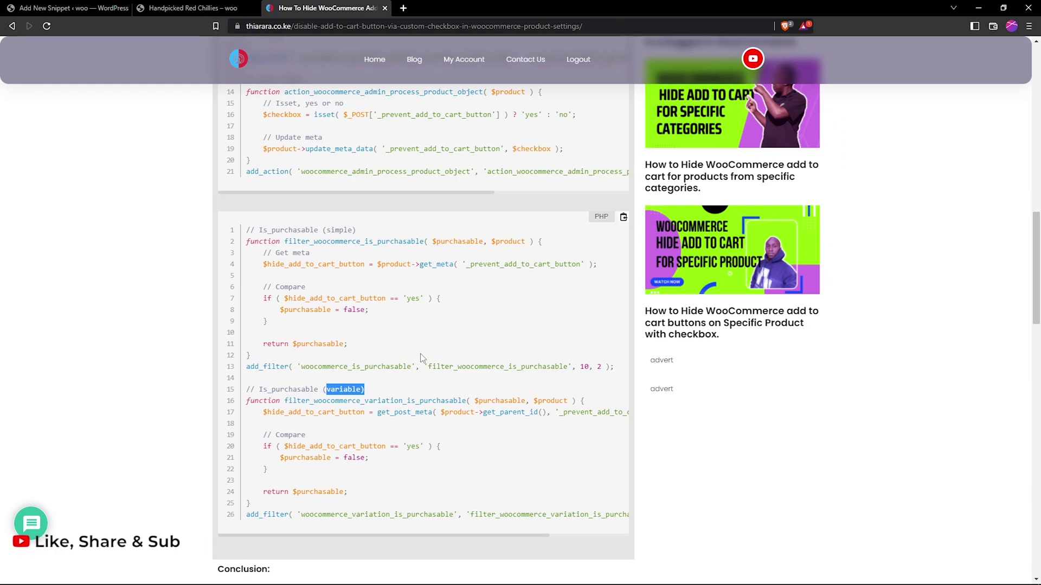
scroll(406, 357, up, 5)
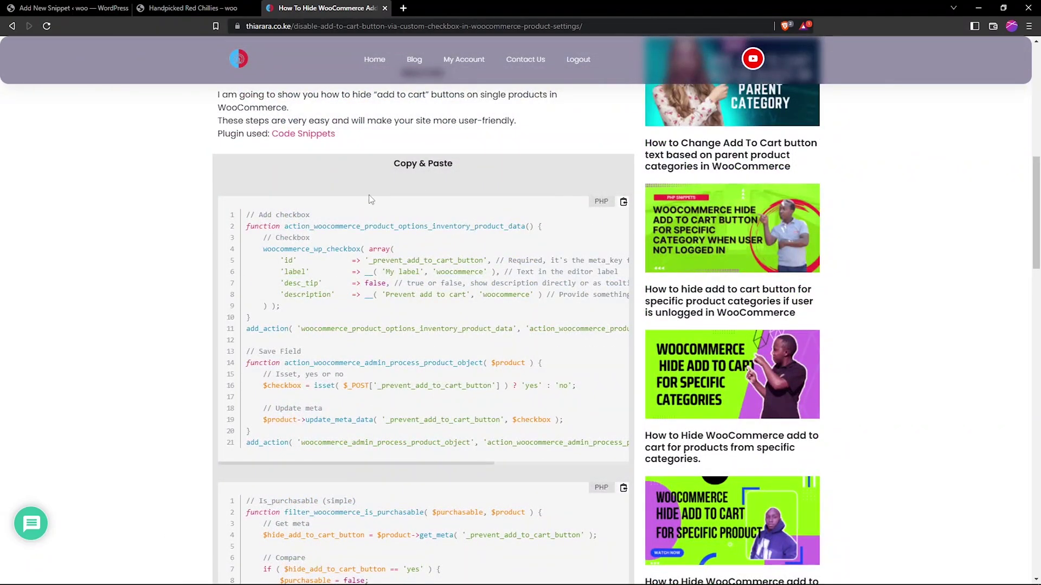
Copy the 'Add checkbox' comment text and return to the Add New Snippet page
drag(311, 215, 267, 215)
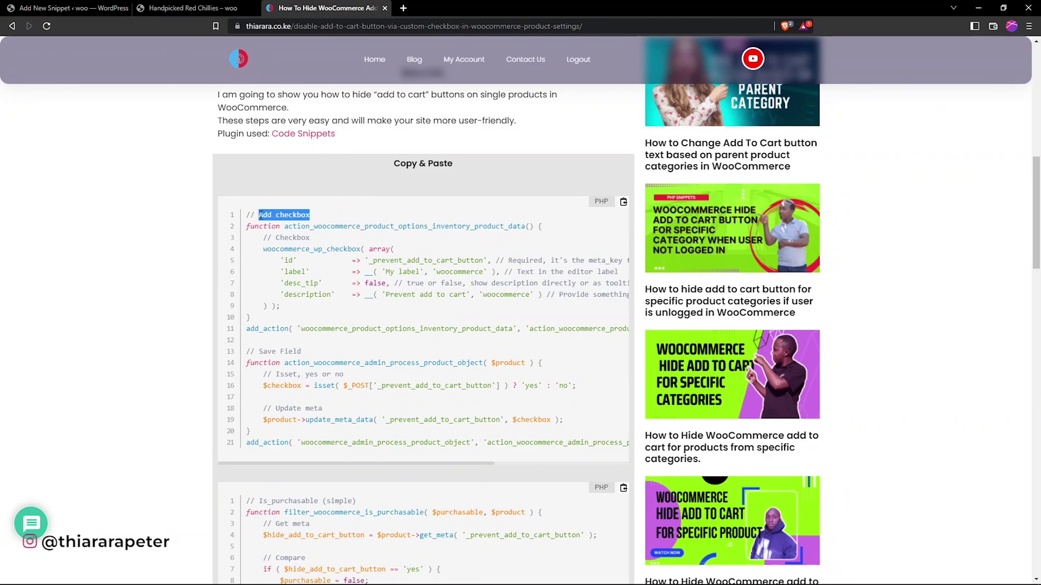
right_click(259, 214)
click(287, 224)
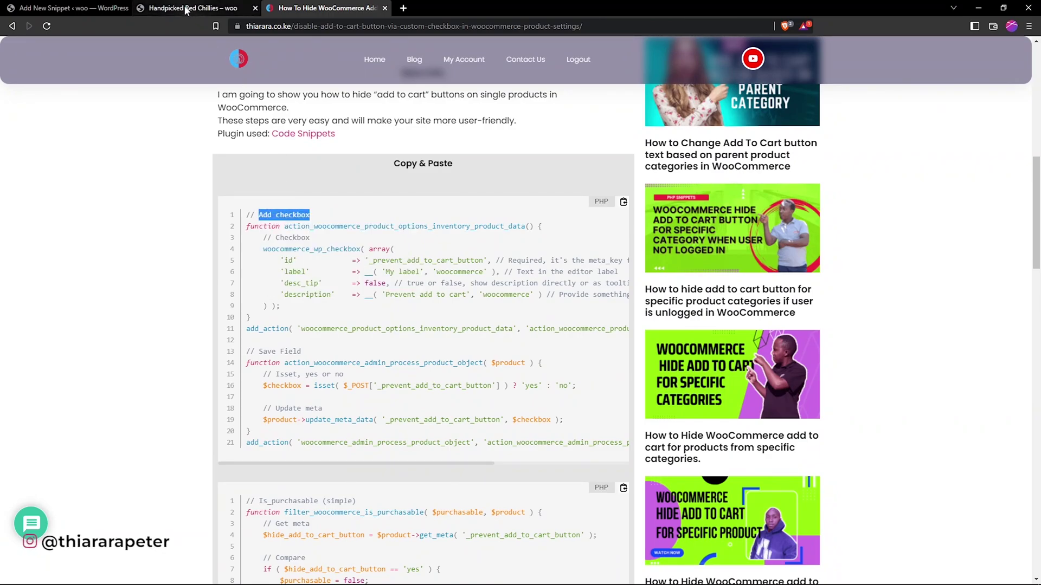
click(68, 8)
Title the snippet 'Add checkbox', paste in the checkbox PHP code, and save and activate it
right_click(156, 102)
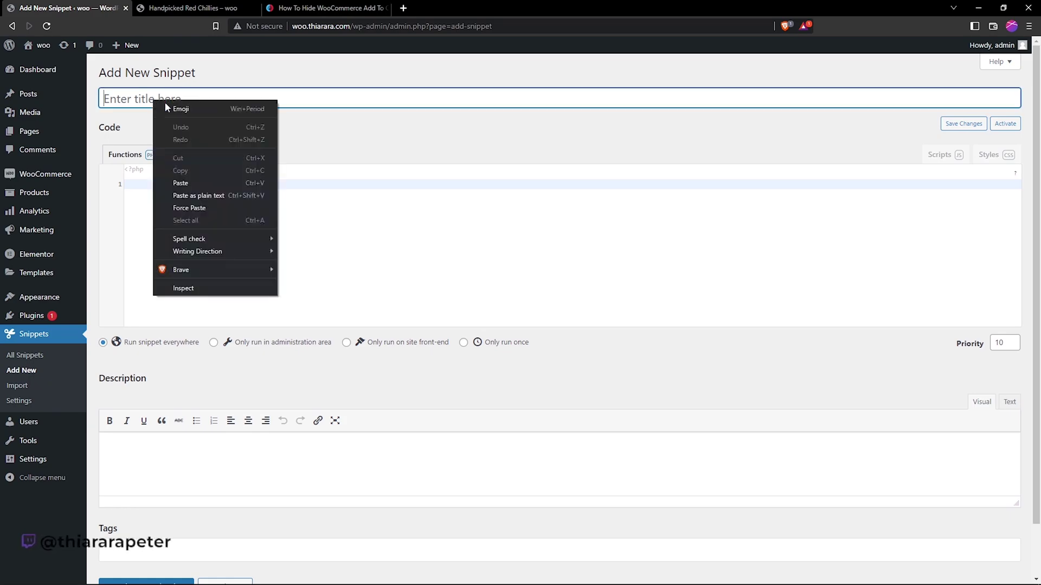
click(178, 176)
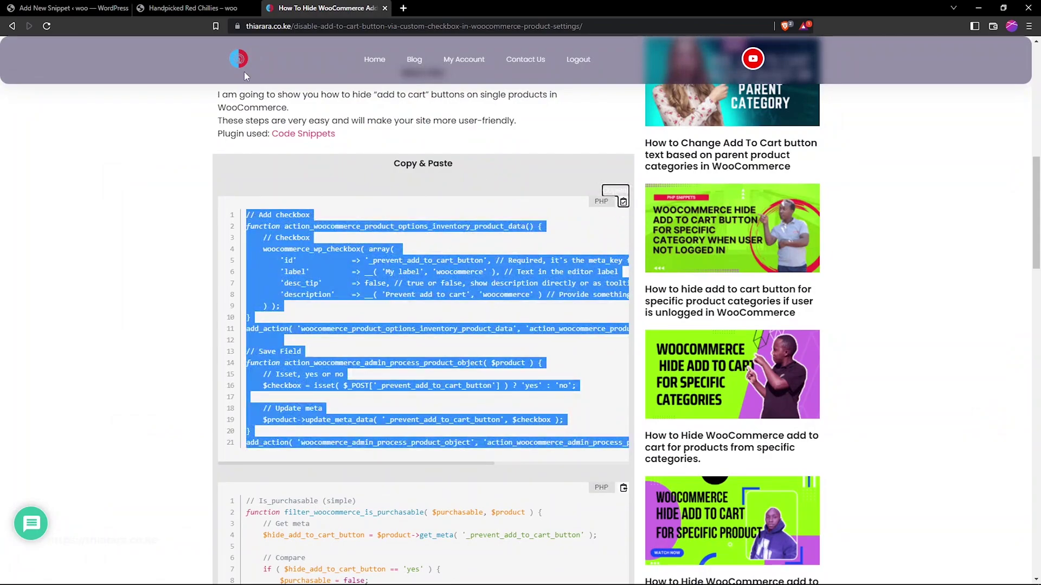
click(71, 8)
right_click(136, 187)
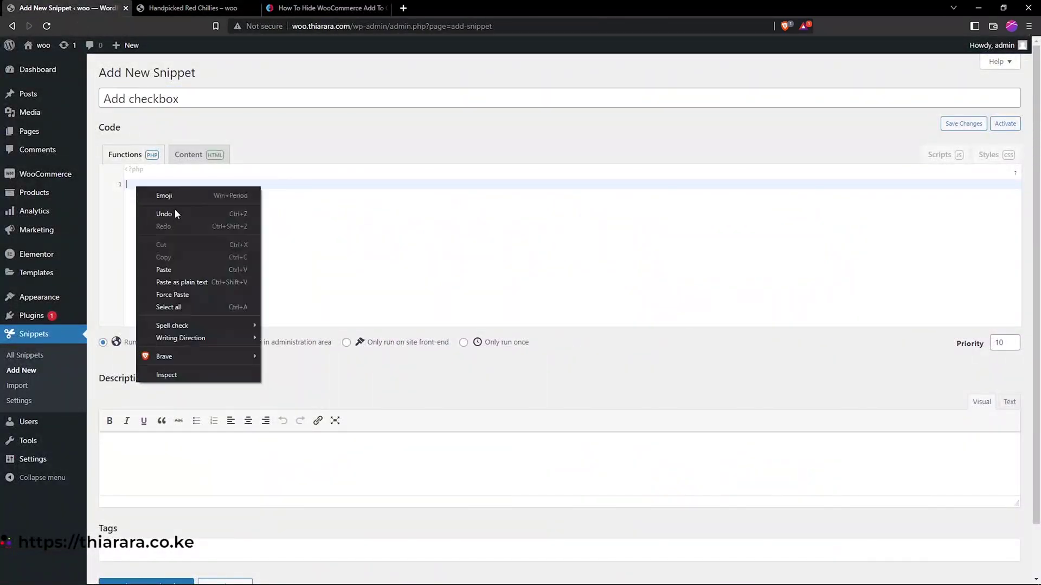
click(173, 267)
scroll(185, 244, down, 1)
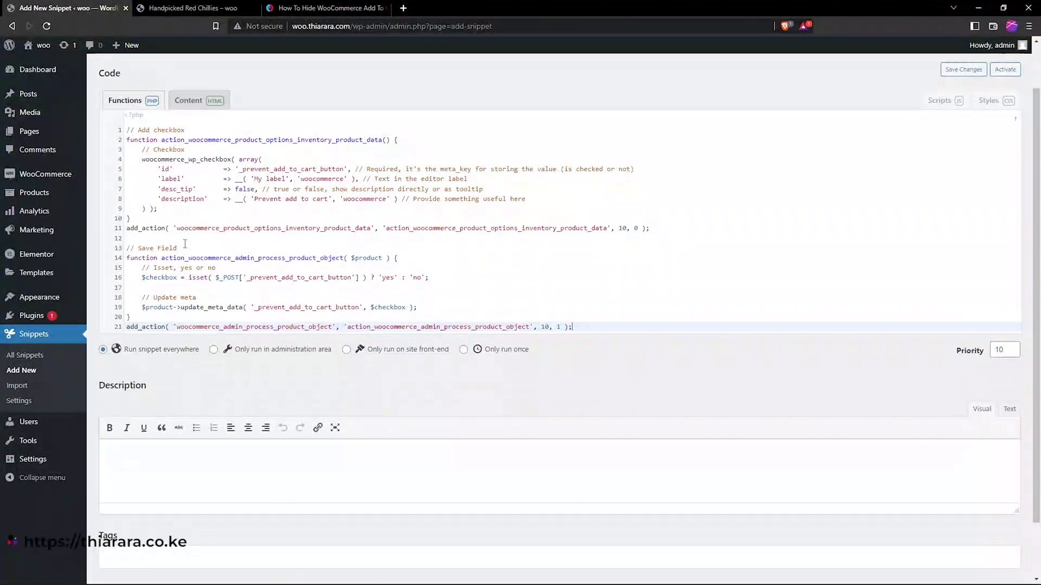
scroll(174, 343, down, 1)
click(144, 531)
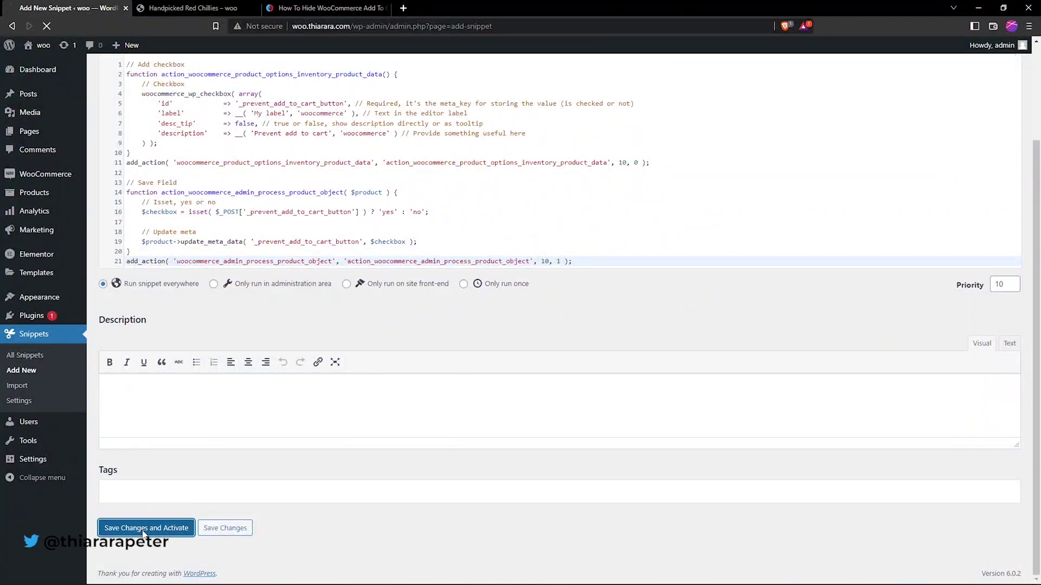
click(206, 8)
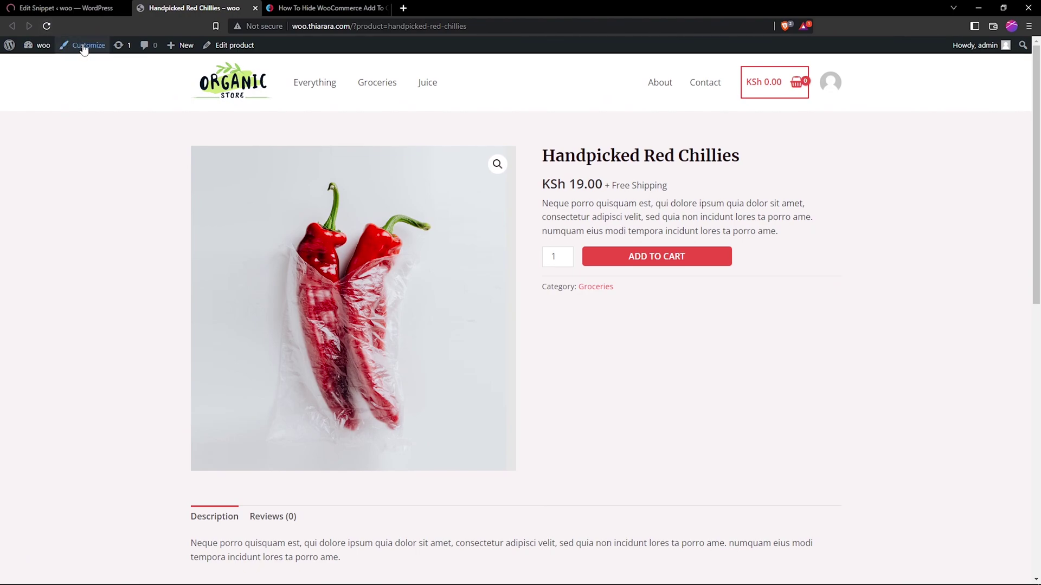
Tick Prevent add to cart in Handpicked Red Chillies' Inventory settings and update the product
click(230, 49)
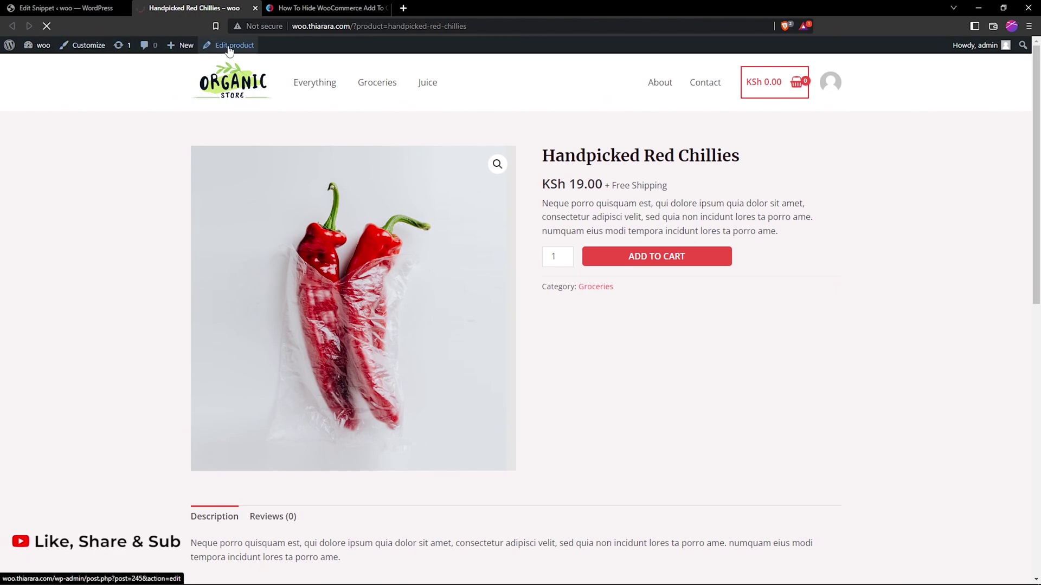
click(229, 48)
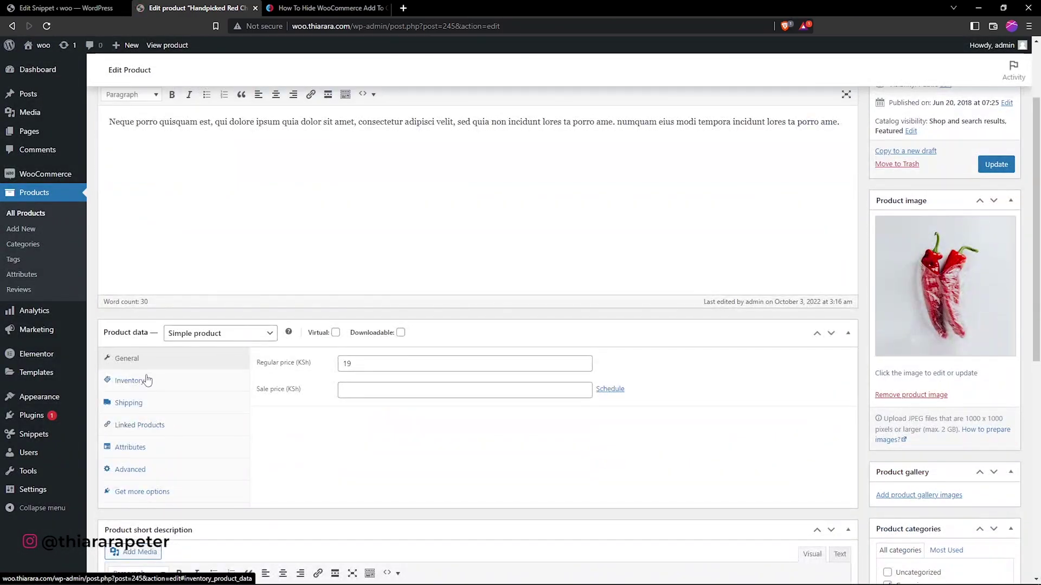
click(146, 381)
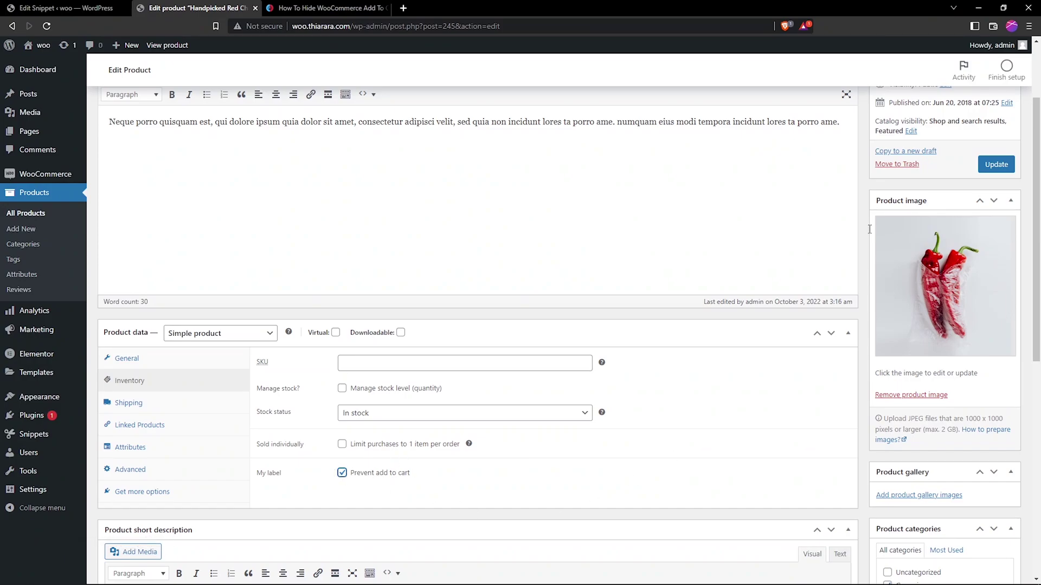
click(996, 164)
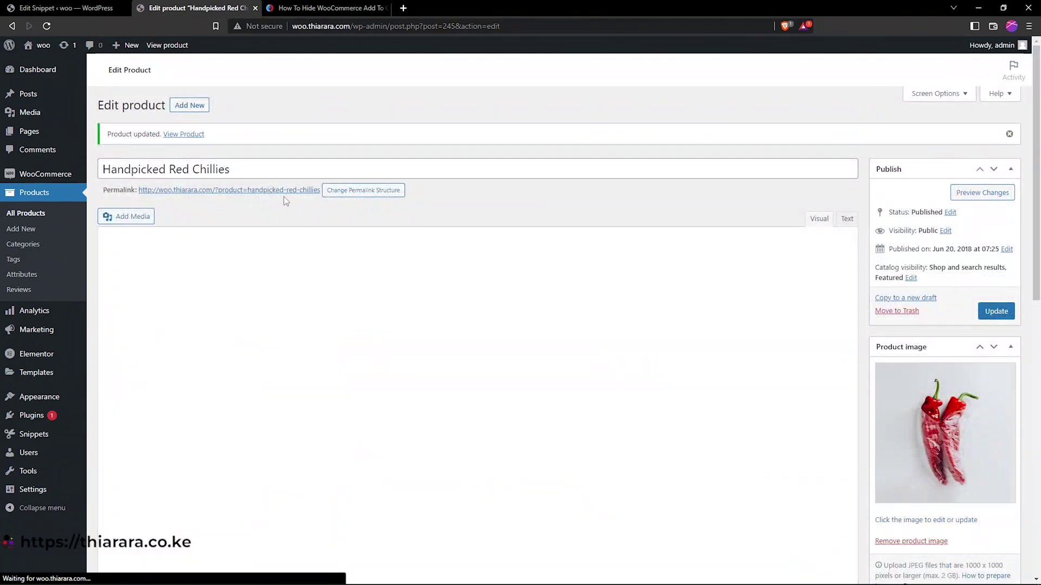
View the product page in a new tab and confirm Prevent add to cart stays ticked
right_click(285, 191)
click(320, 204)
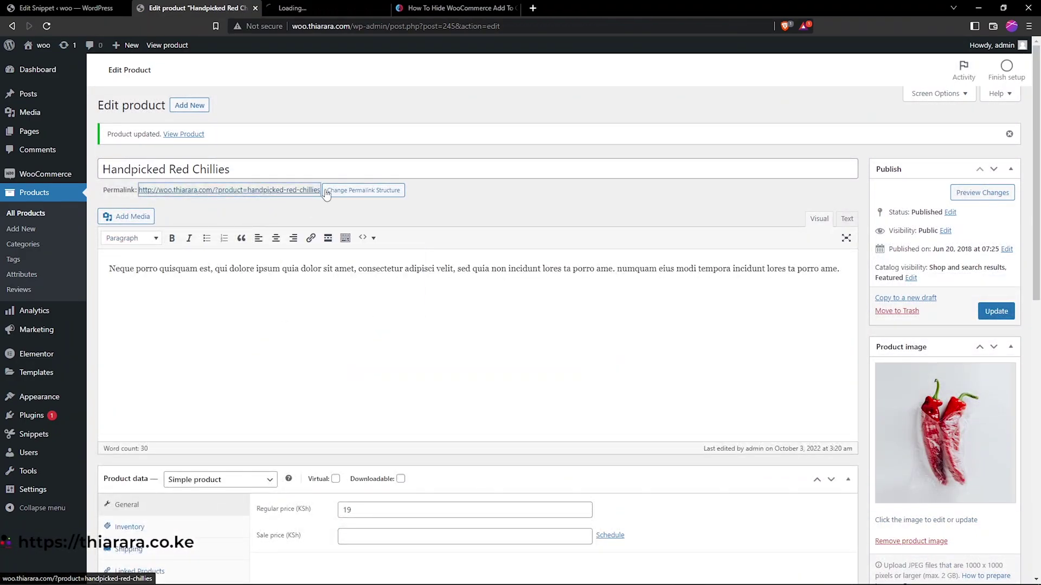
click(336, 11)
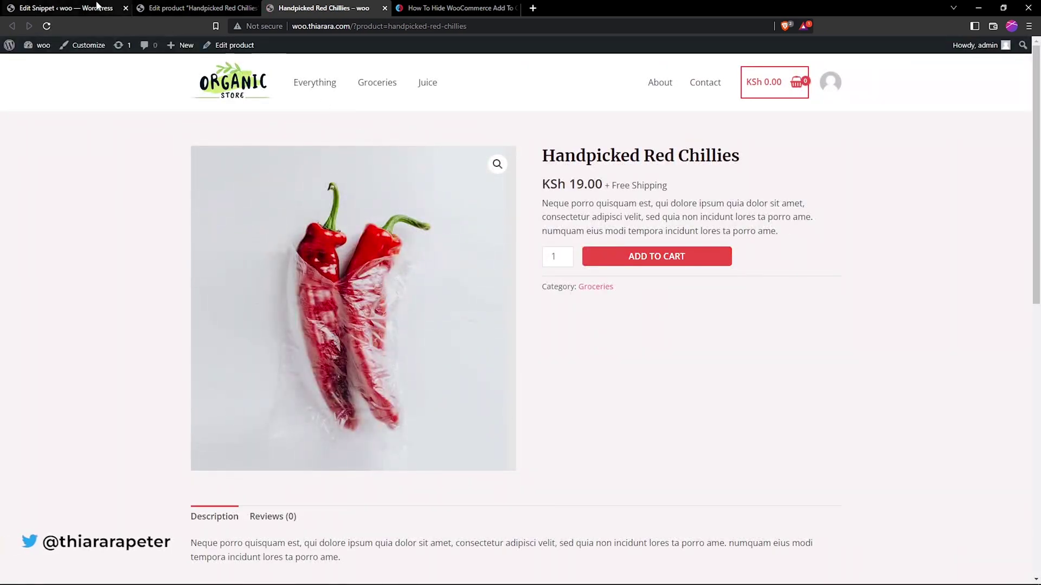
click(162, 7)
scroll(281, 247, down, 6)
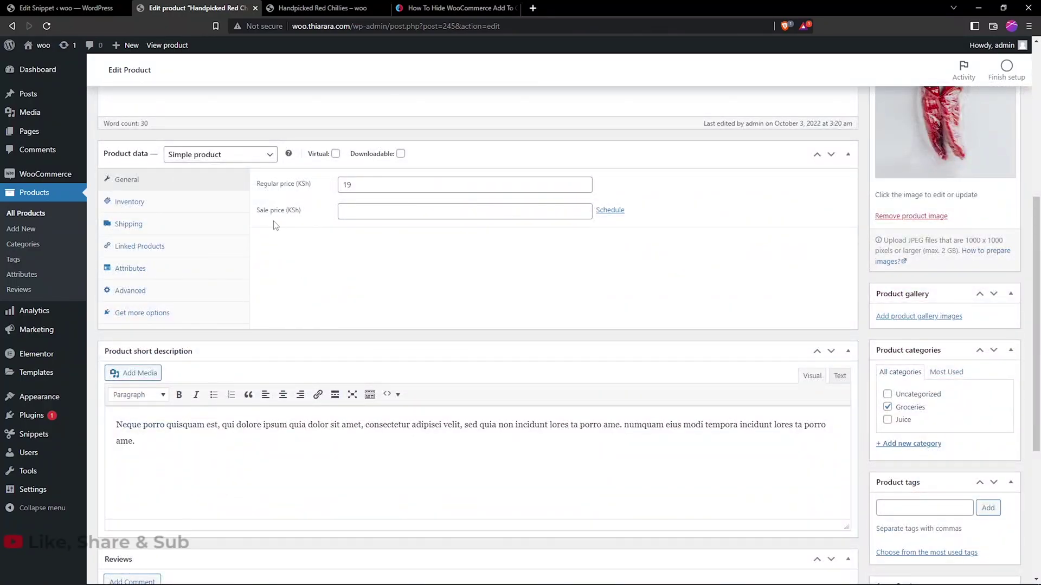
click(162, 204)
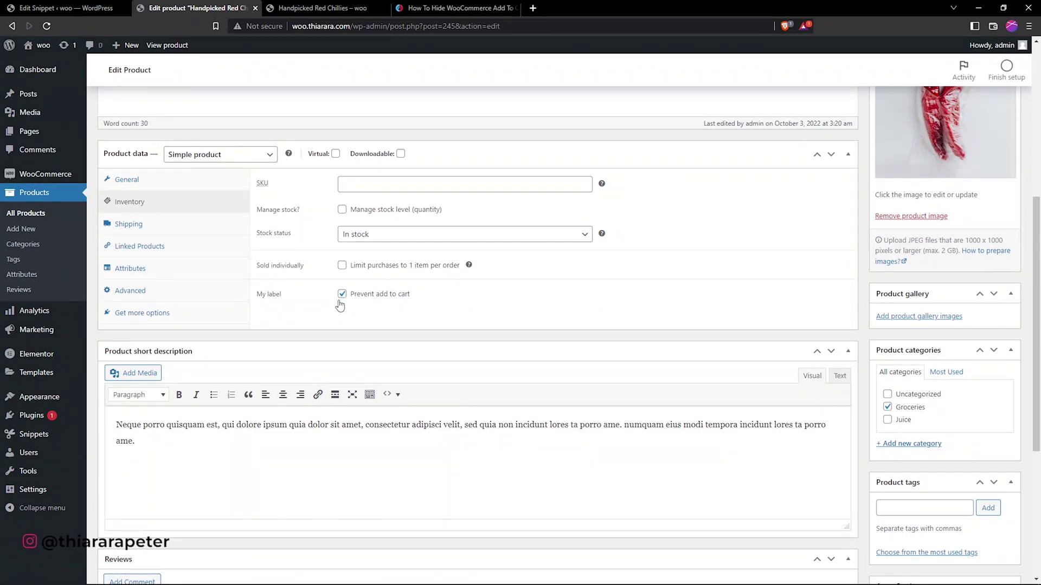
scroll(274, 144, up, 5)
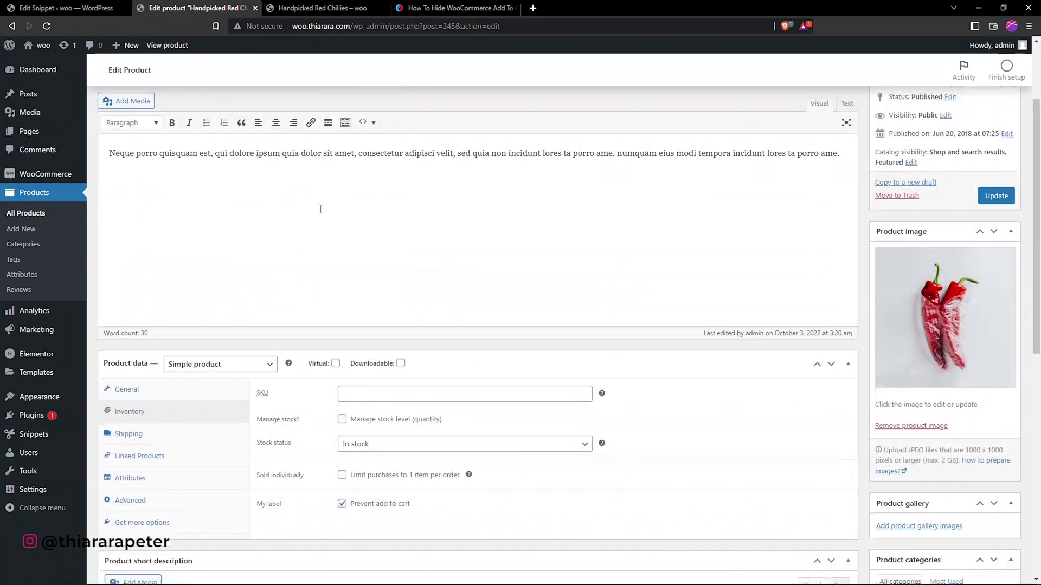
scroll(336, 234, down, 3)
scroll(350, 253, down, 2)
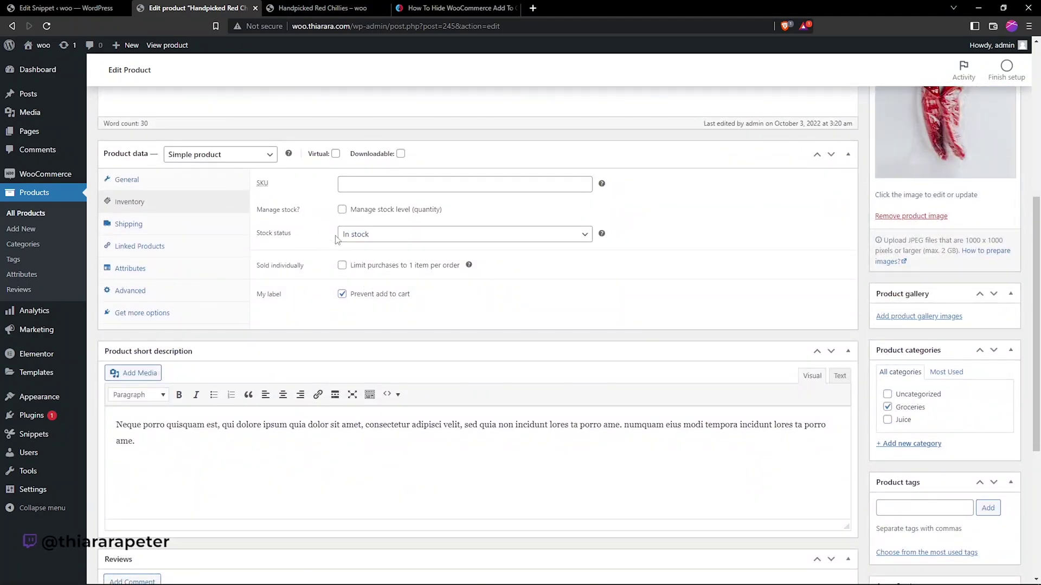
click(76, 6)
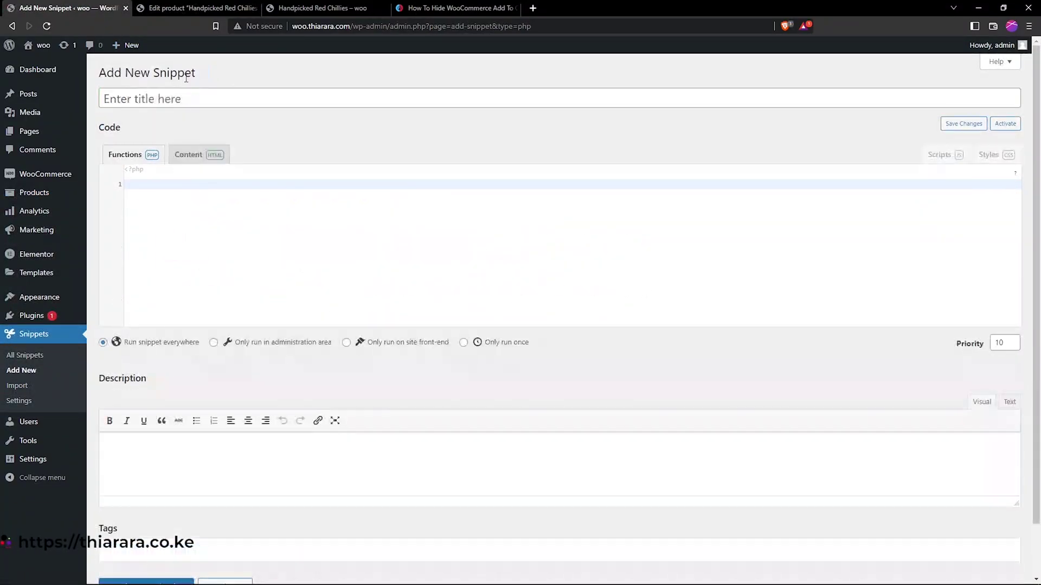
Title a second new snippet 'hide atc btn'
click(161, 101)
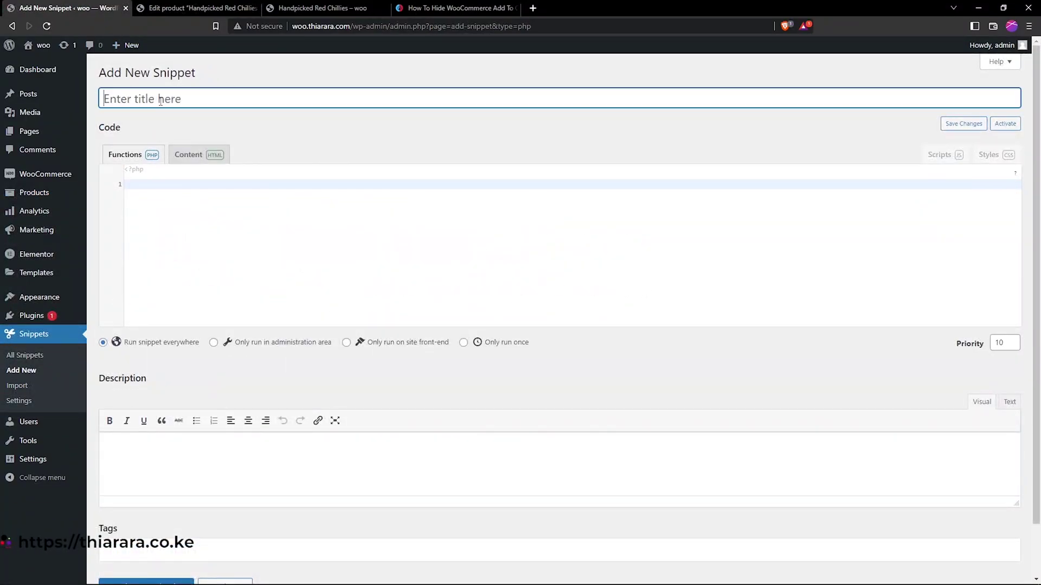
text(hi)
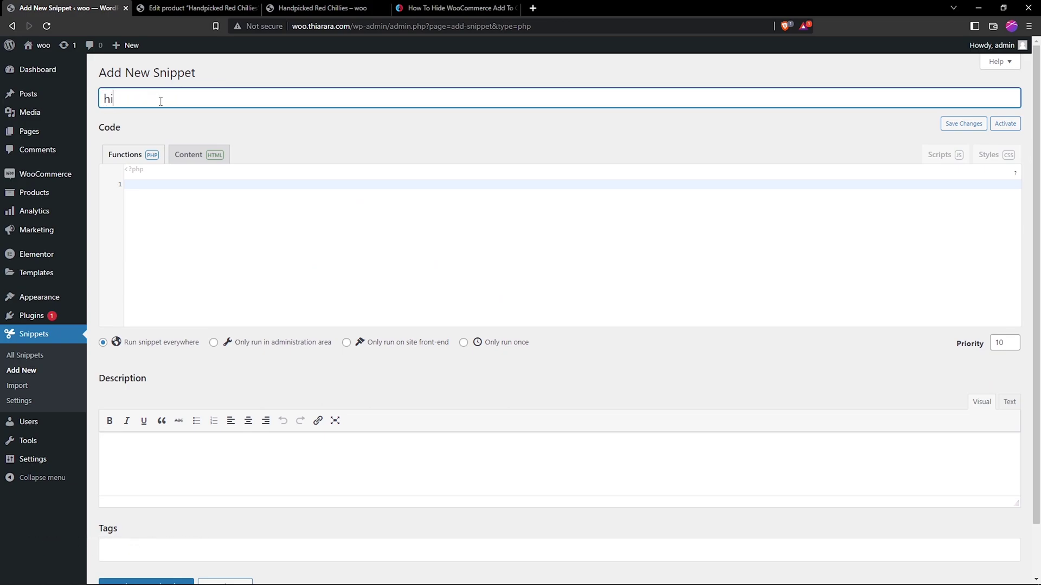
text(de at)
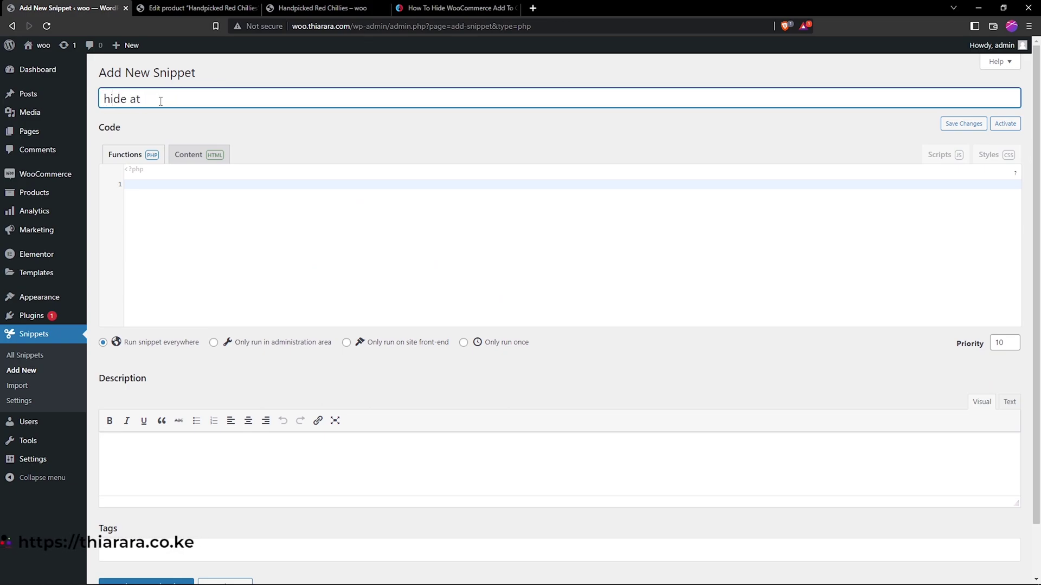
text(c b)
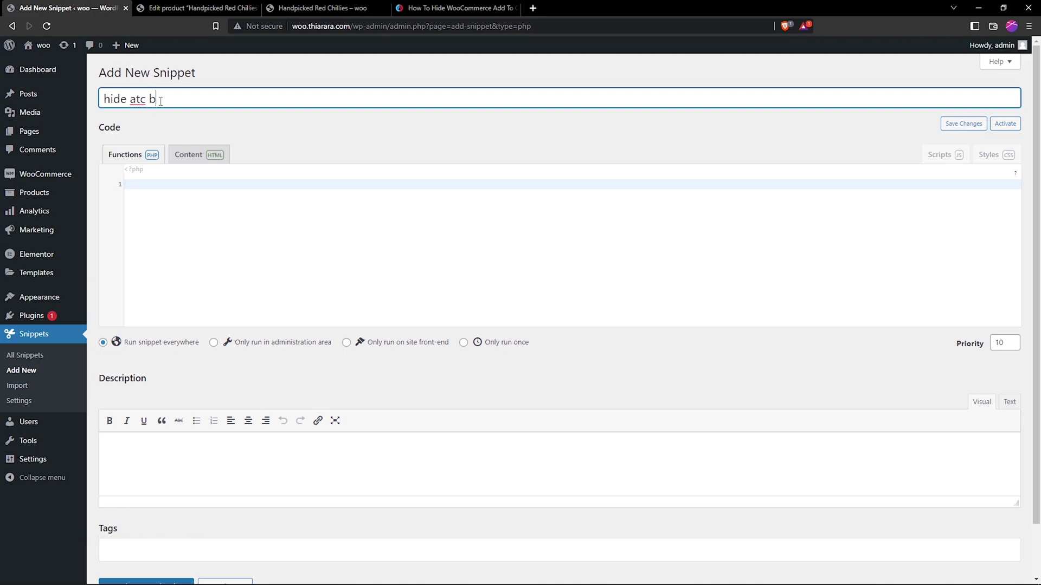
text(tn)
click(174, 183)
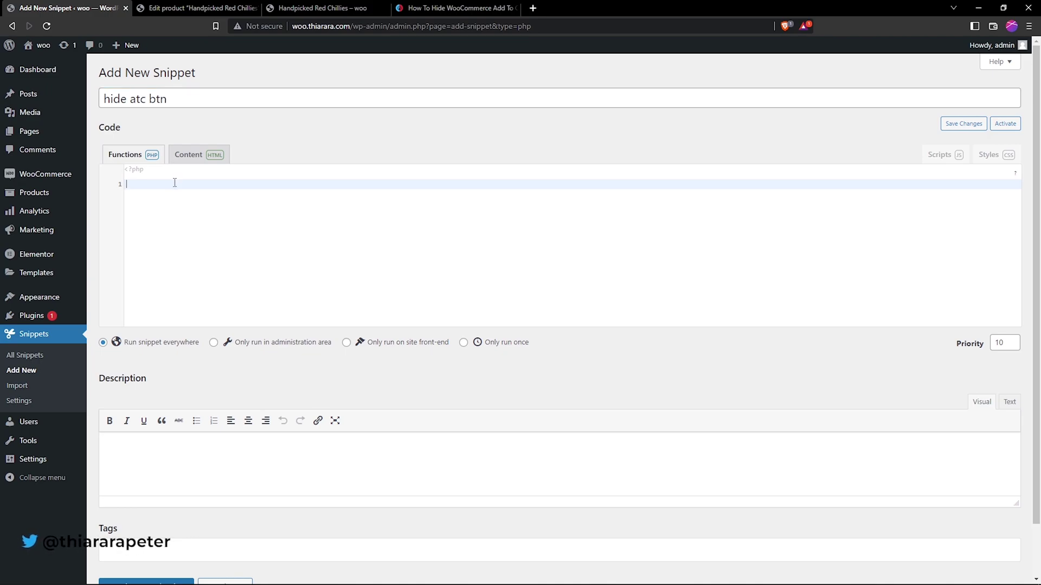
Paste the tutorial's second code block, the is_purchasable filter, into the snippet, then save and activate it
click(439, 6)
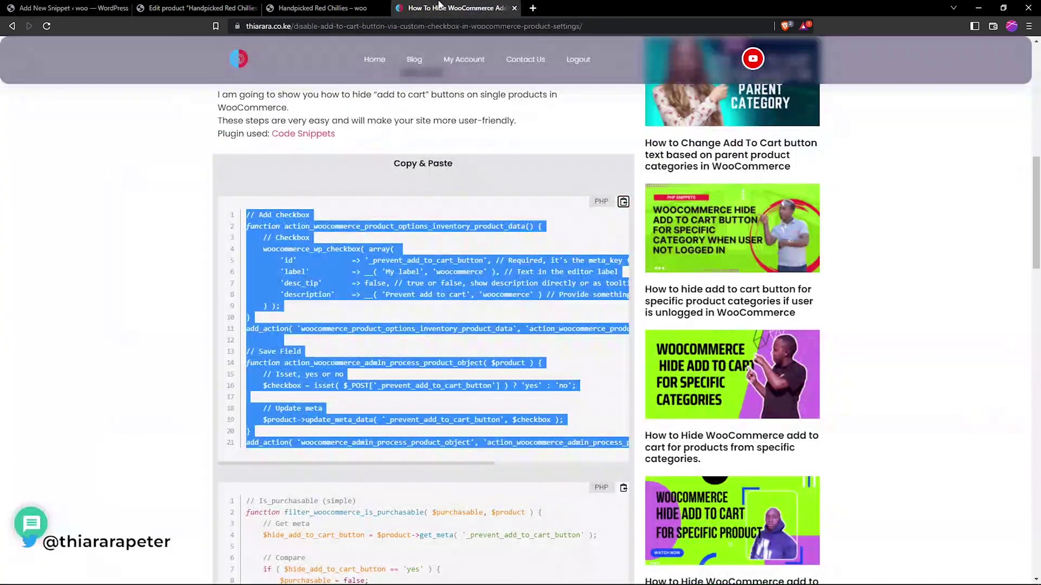
scroll(355, 152, down, 5)
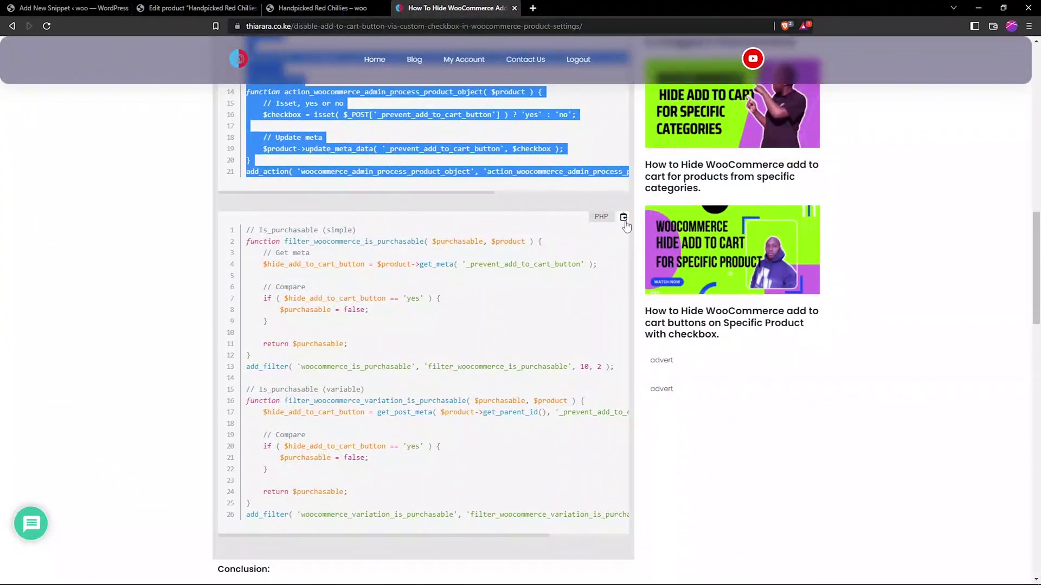
click(623, 217)
key(ctrl+c)
click(67, 7)
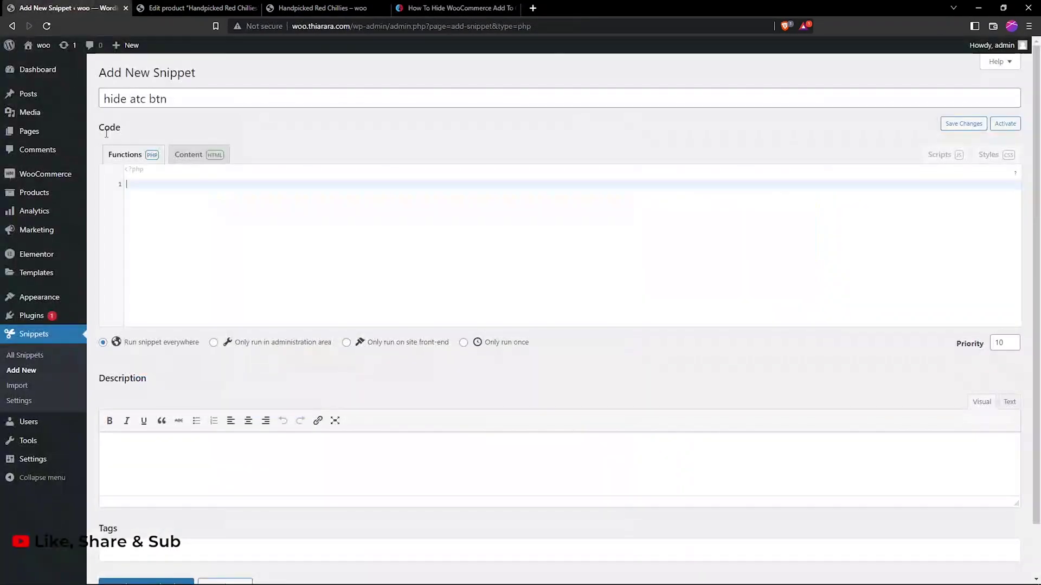
right_click(138, 181)
click(164, 263)
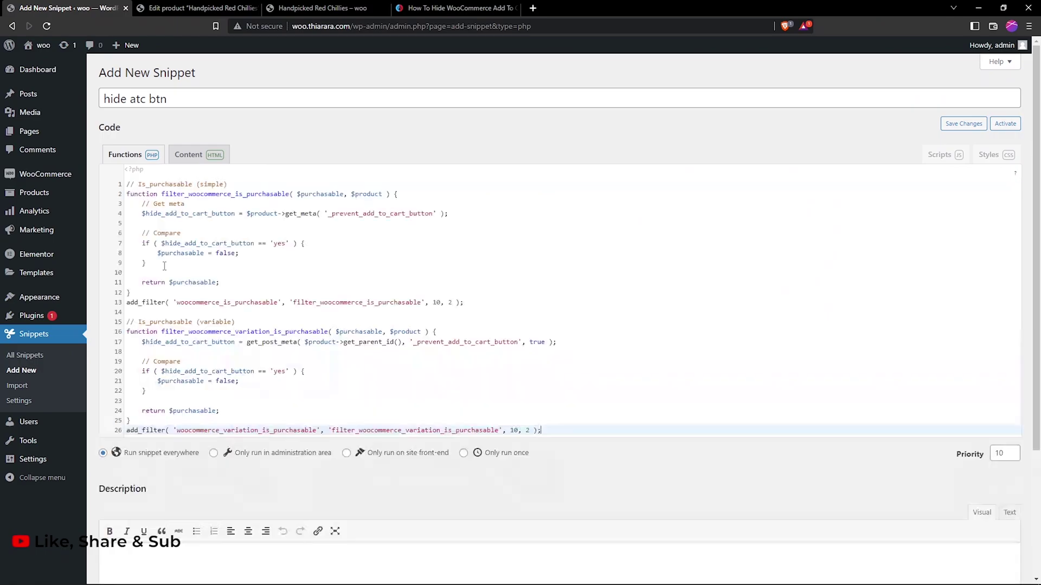
drag(228, 184, 137, 185)
scroll(233, 271, down, 3)
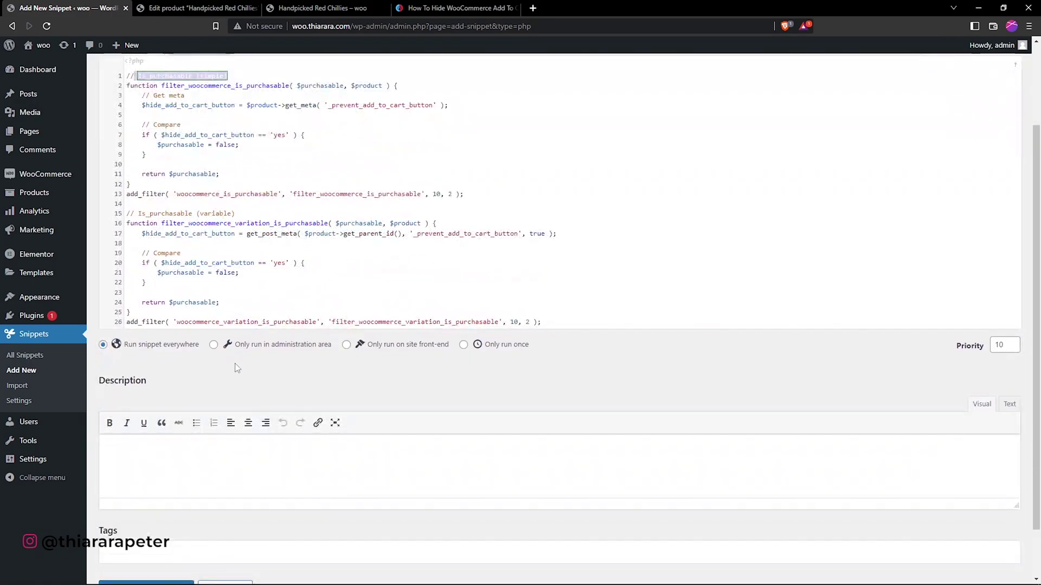
click(154, 529)
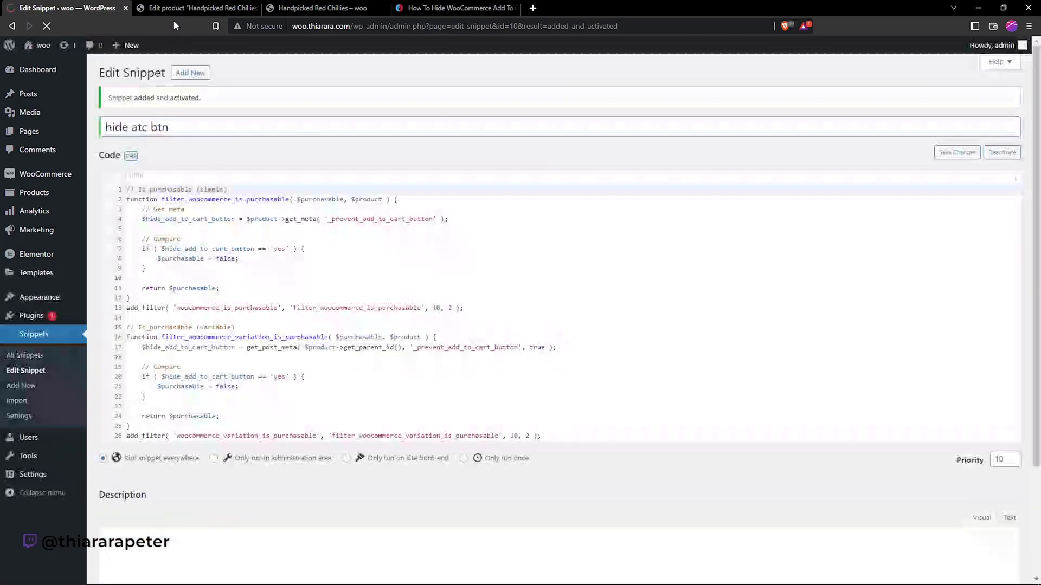
click(184, 7)
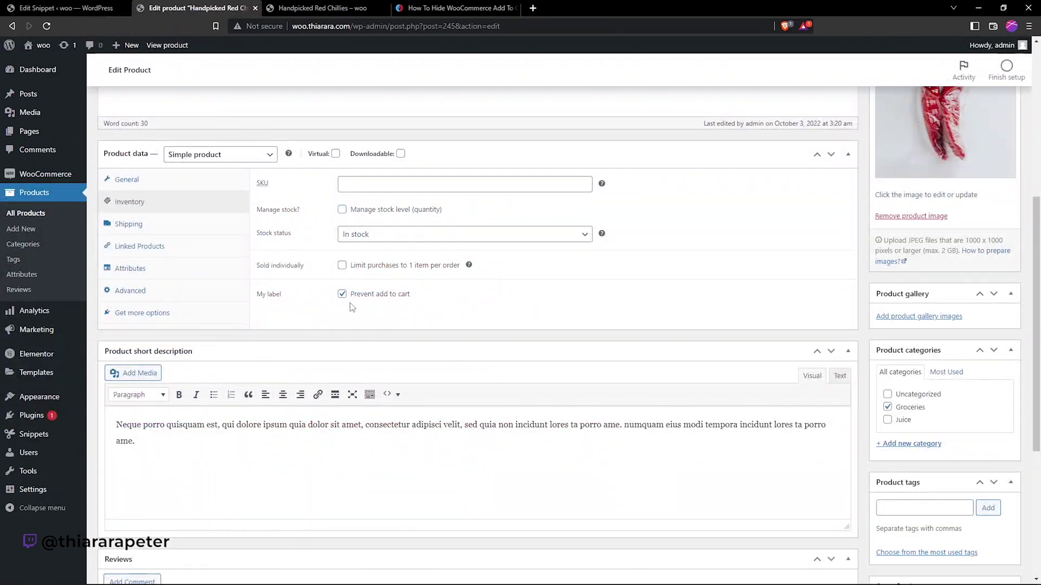
click(324, 8)
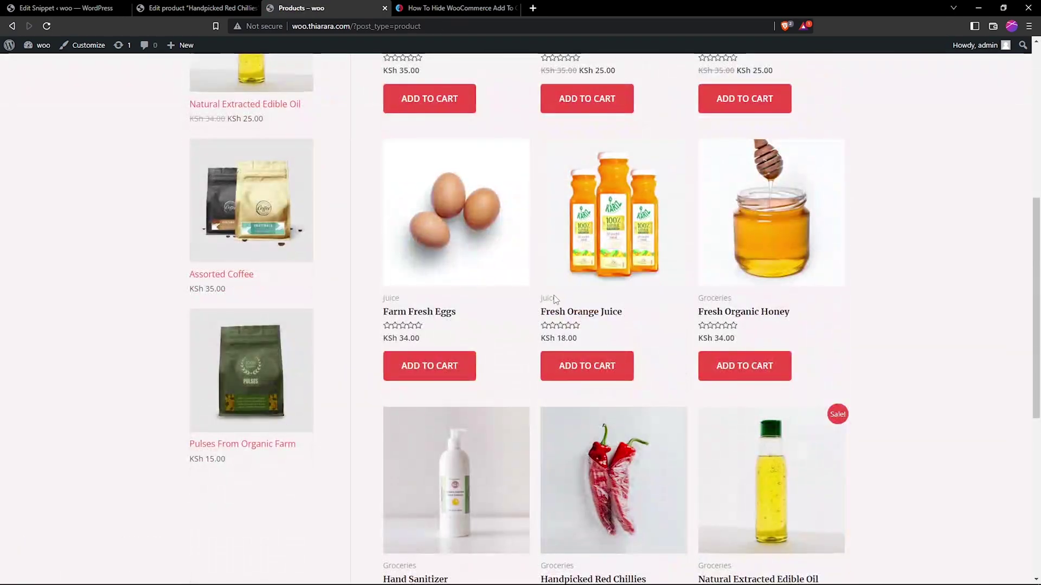
scroll(558, 312, down, 1)
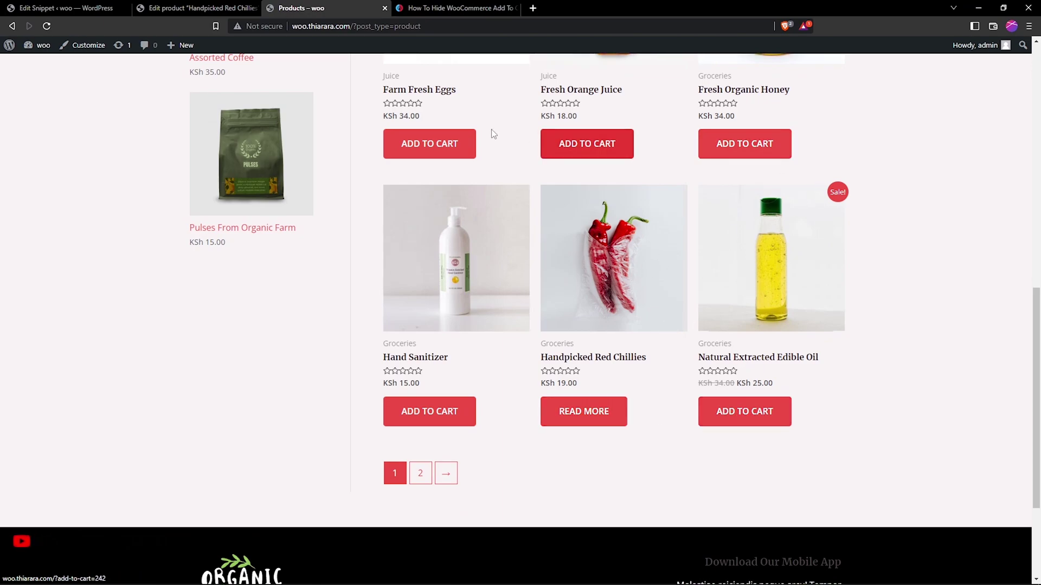
click(431, 362)
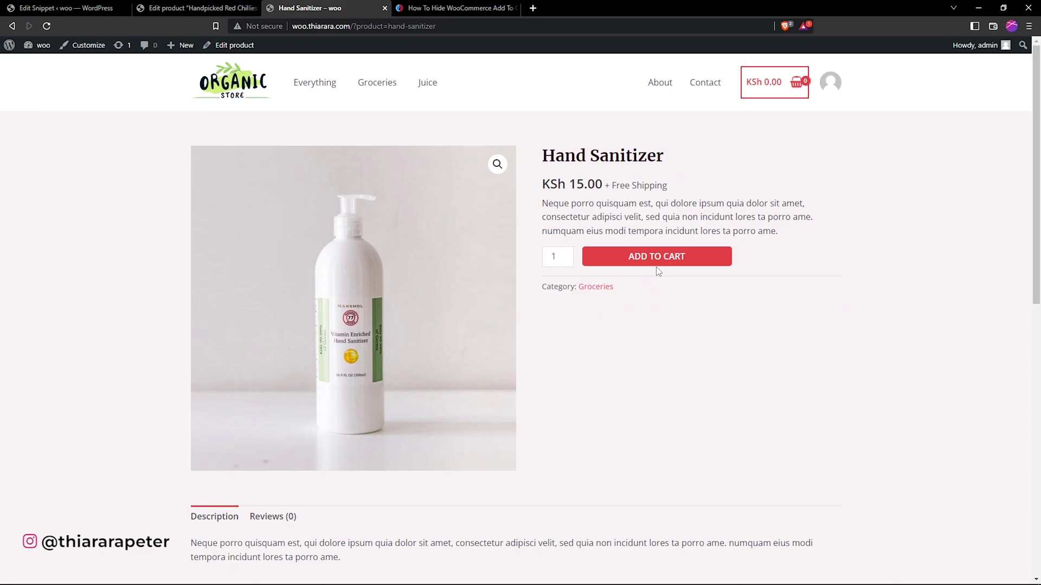
click(198, 6)
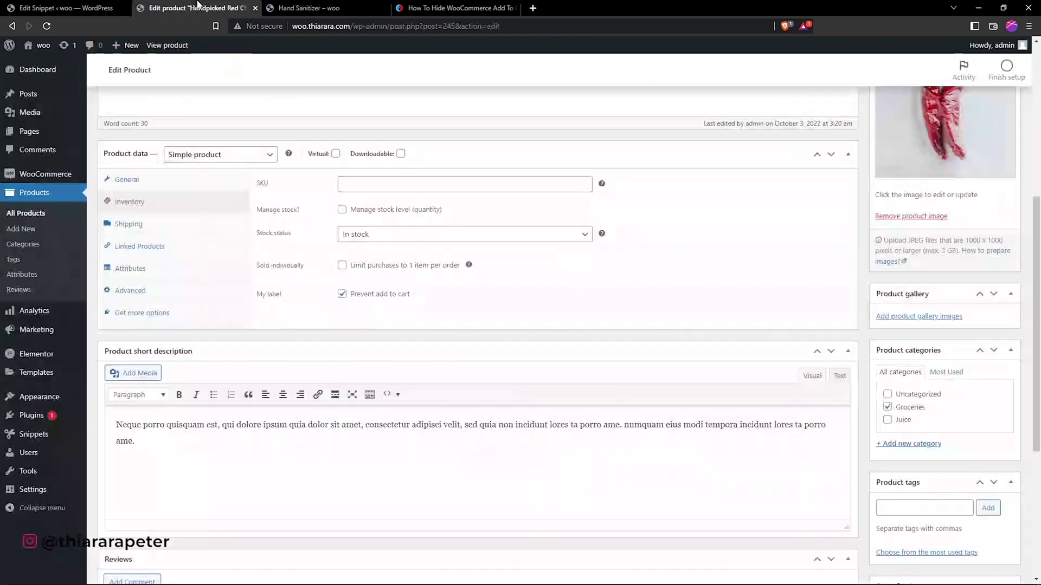
Tick Prevent add to cart in Hand Sanitizer's Inventory settings and update the product
click(35, 213)
click(309, 8)
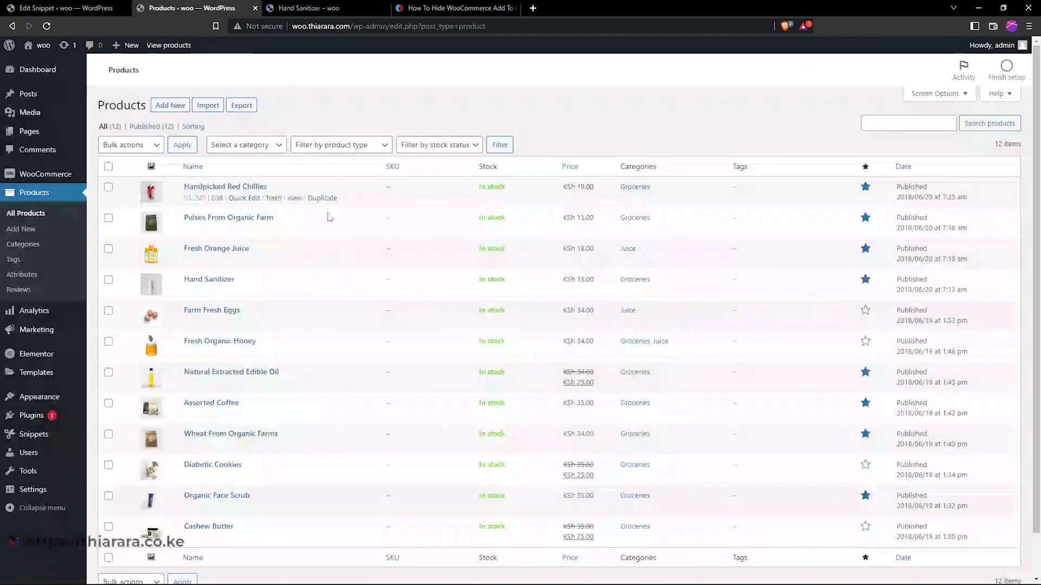
click(173, 9)
scroll(220, 241, down, 2)
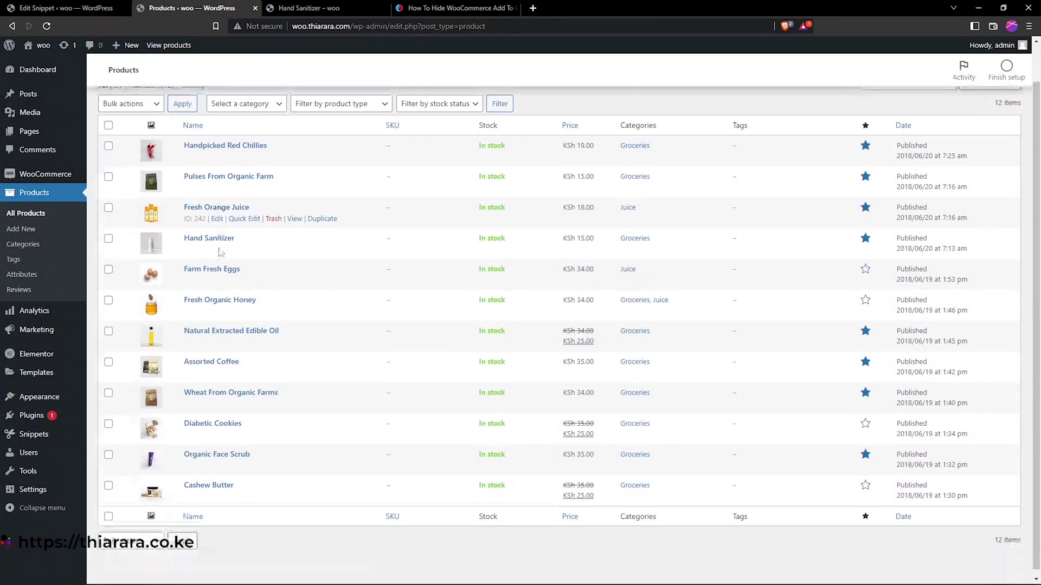
click(217, 245)
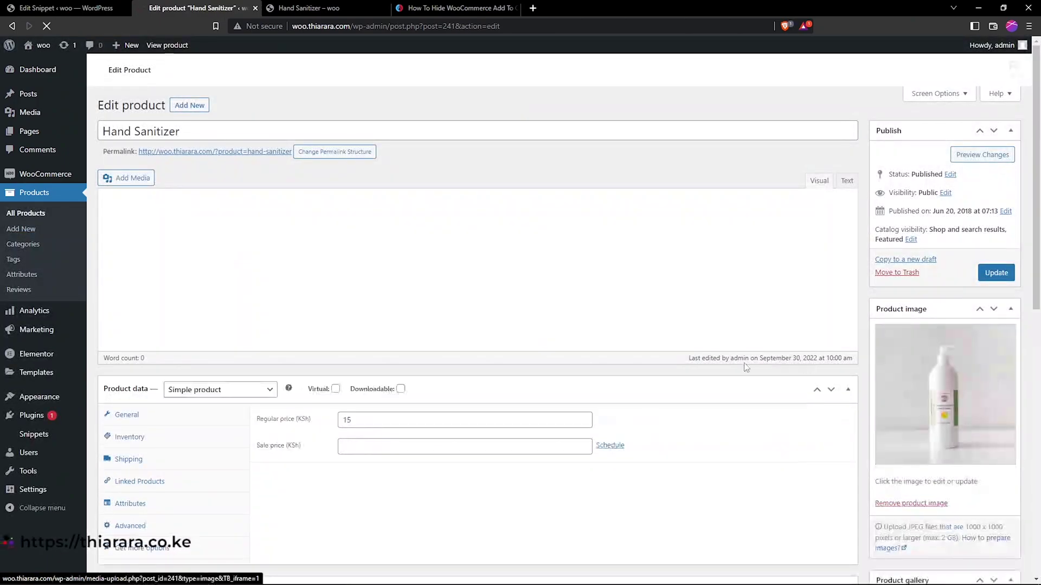
scroll(430, 344, down, 3)
click(146, 333)
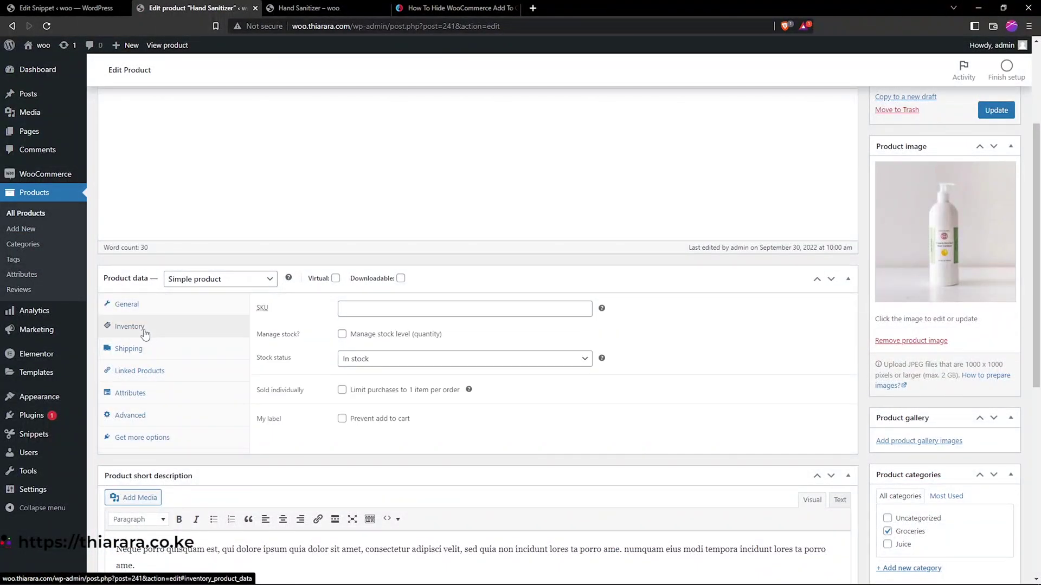
click(342, 419)
scroll(954, 309, up, 3)
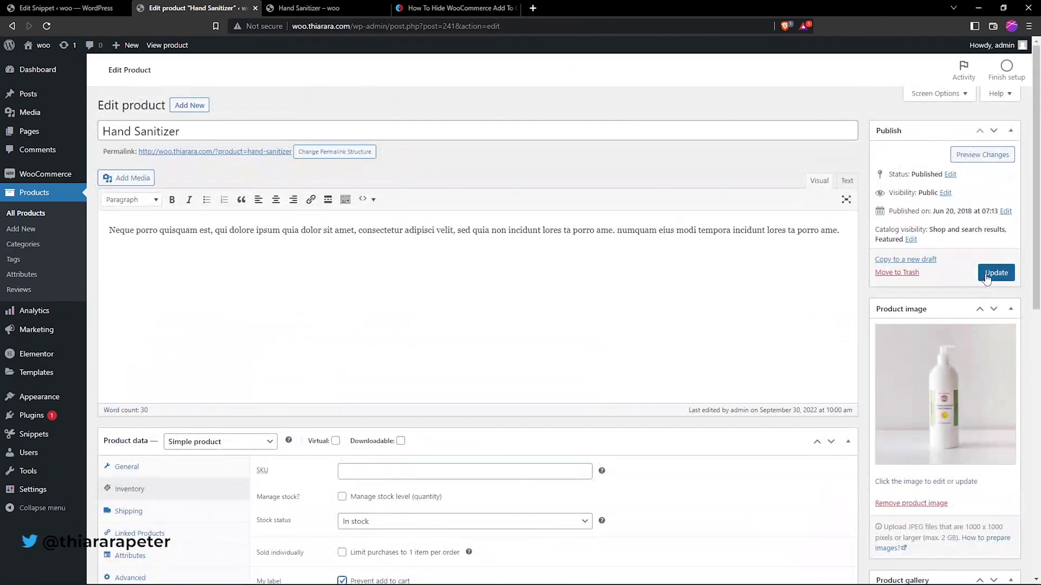
click(994, 272)
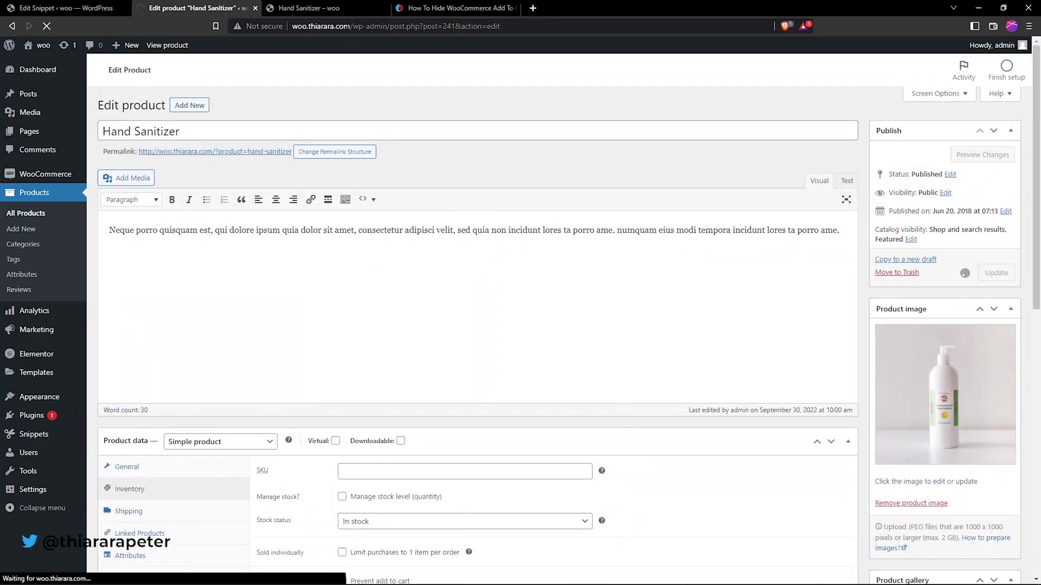
click(341, 10)
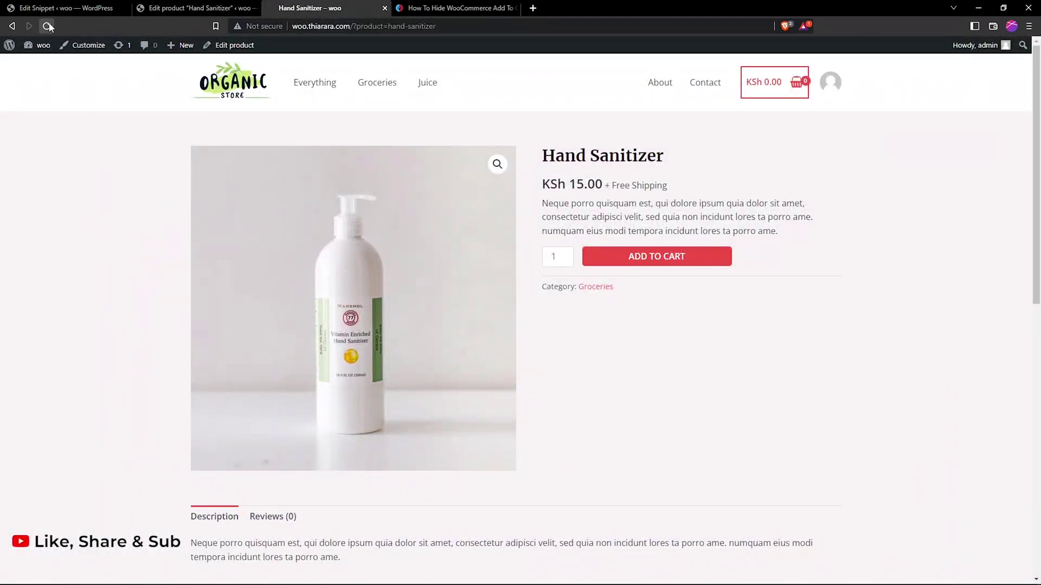
Reload Hand Sanitizer's page, then find it showing READ MORE in the Everything shop listing
click(47, 26)
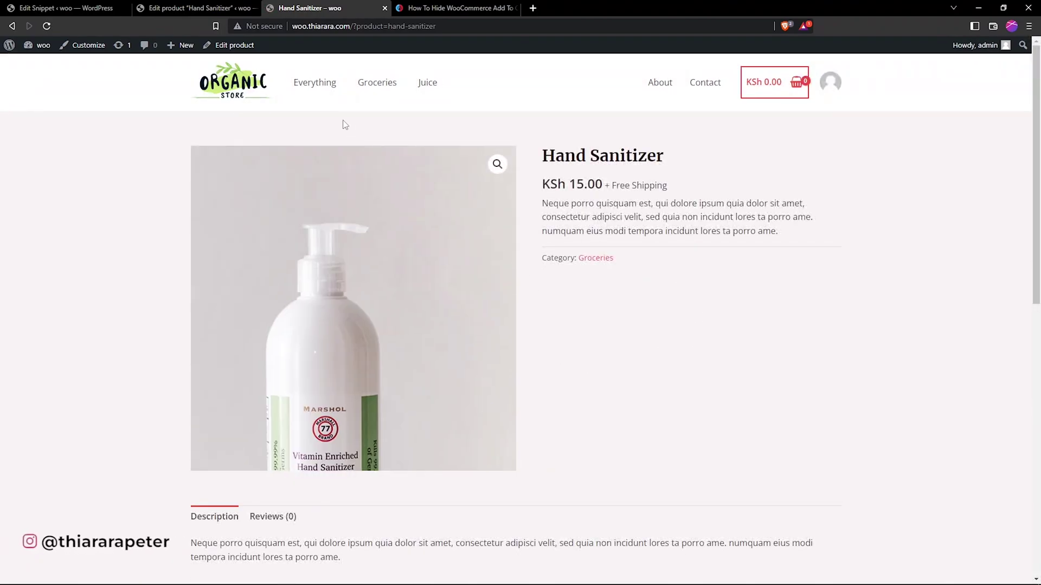
click(320, 85)
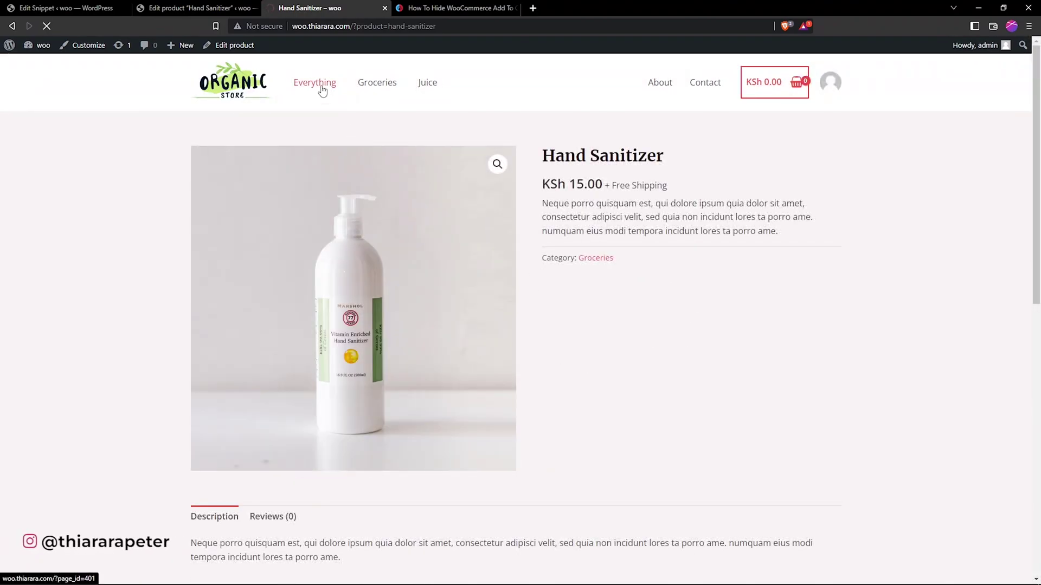
scroll(494, 342, down, 7)
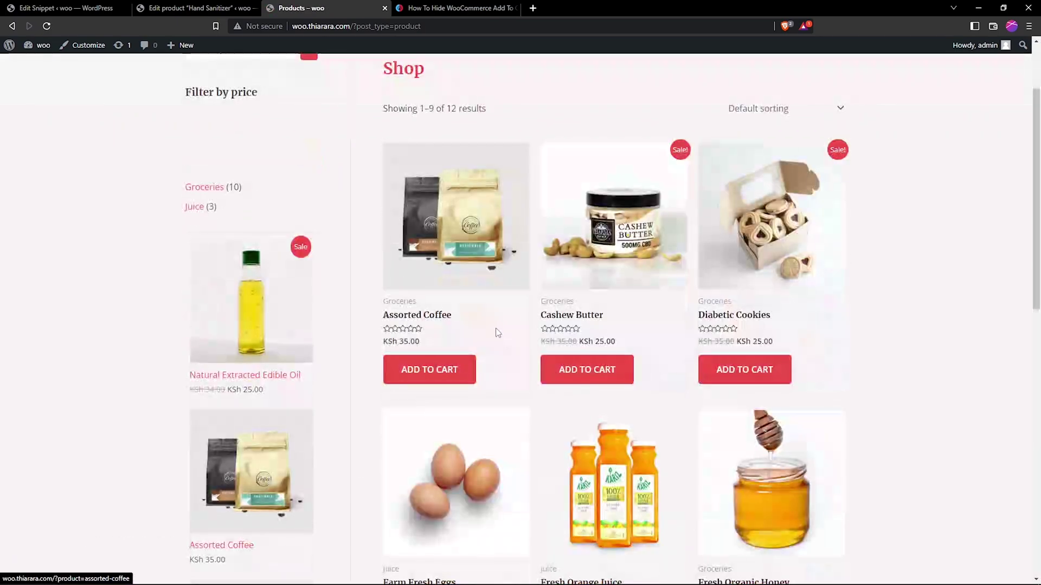
scroll(489, 335, down, 3)
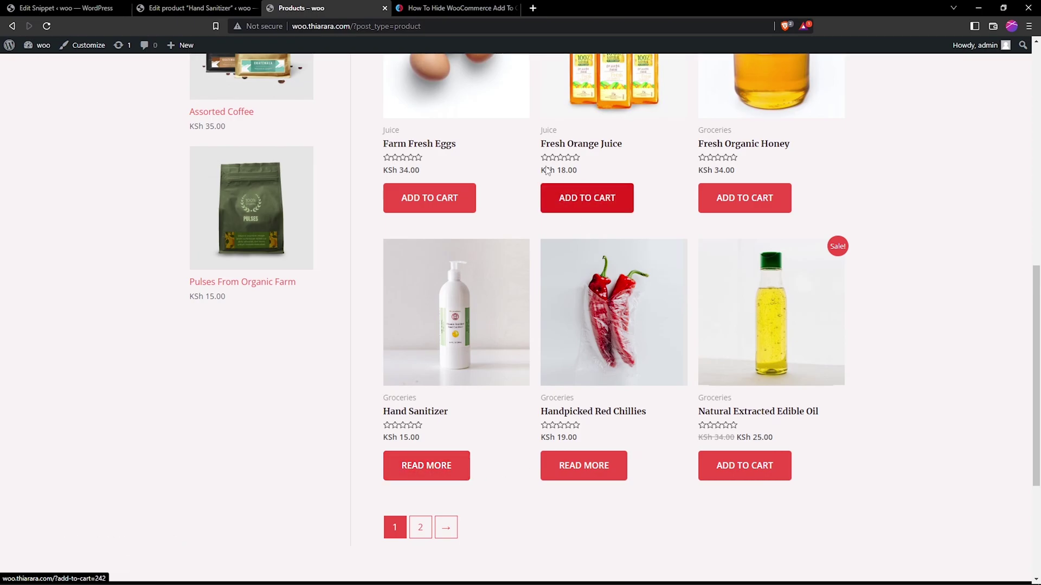
Return to the thiarara.co.ke tutorial and scroll down to its Conclusion section
click(455, 8)
scroll(474, 175, down, 7)
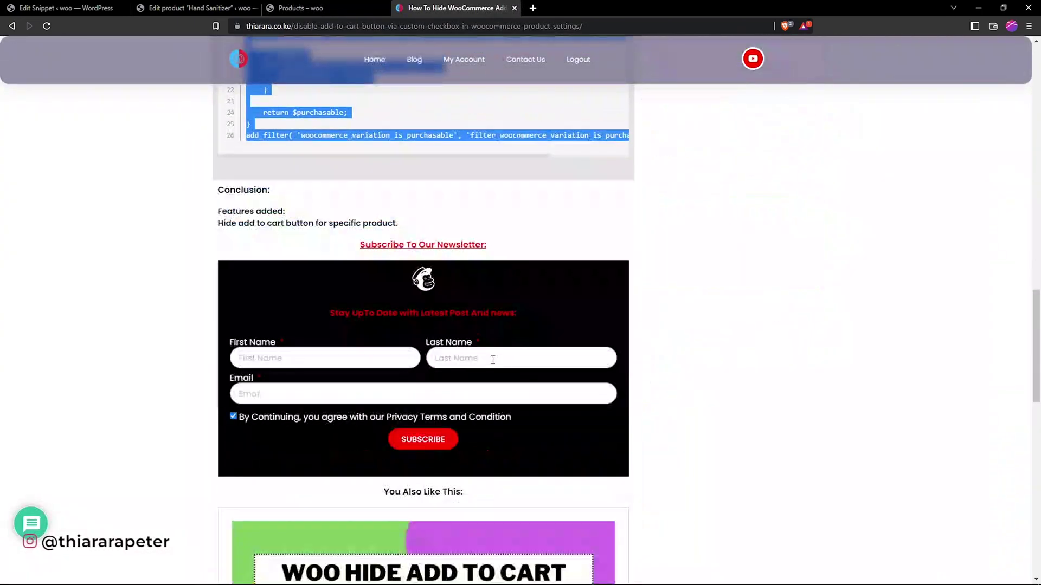